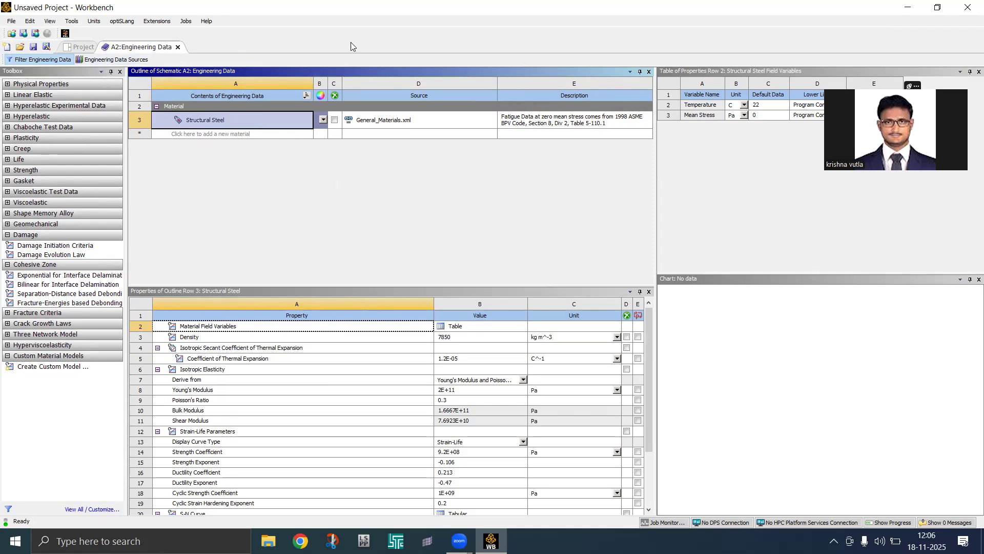
Browse the General Materials library and add Aluminum Alloy to the project's engineering data
click(117, 58)
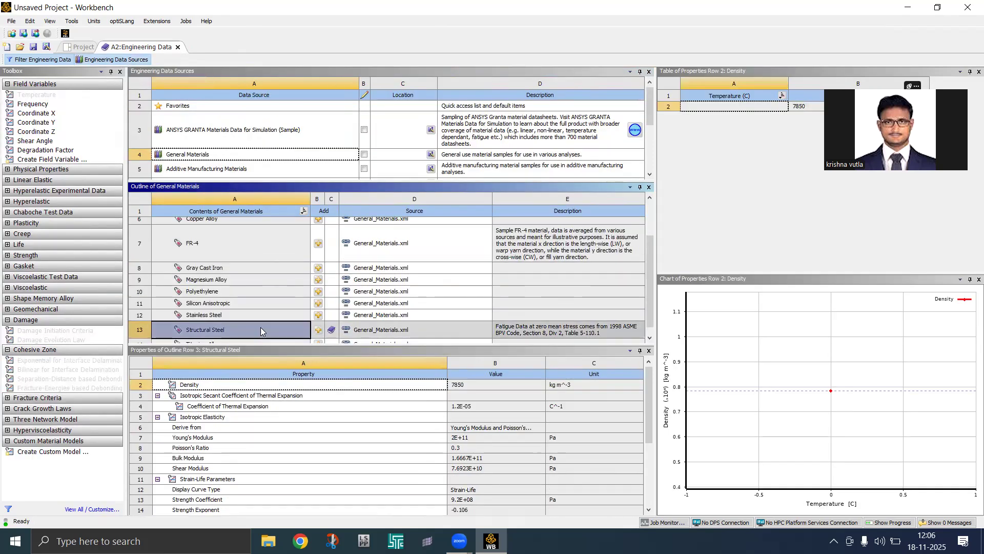
click(225, 157)
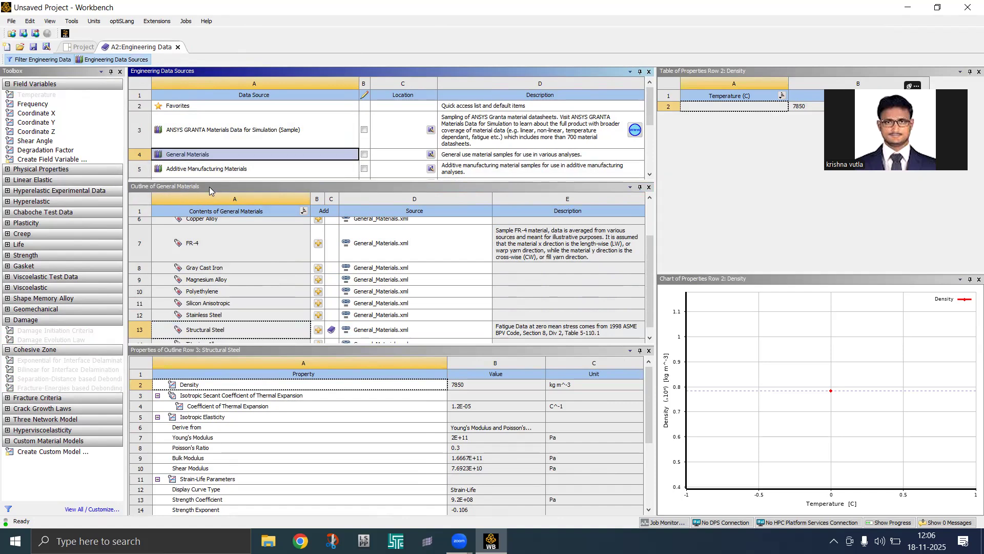
scroll(218, 254, up, 3)
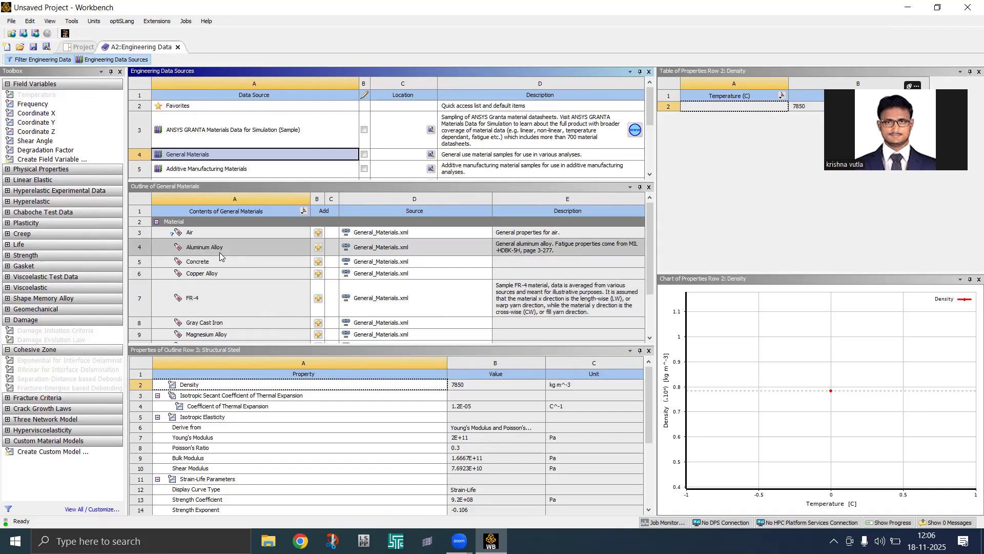
click(318, 248)
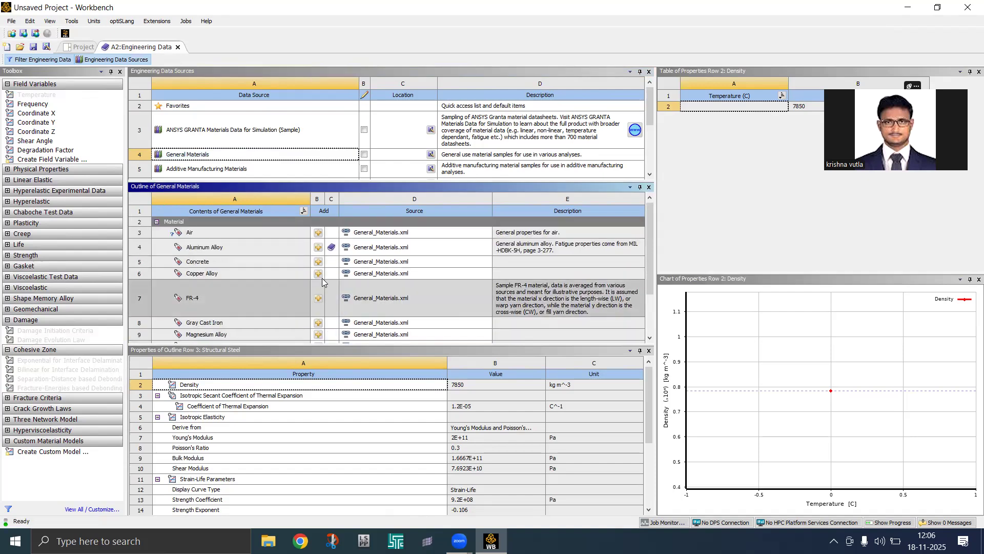
scroll(320, 280, down, 1)
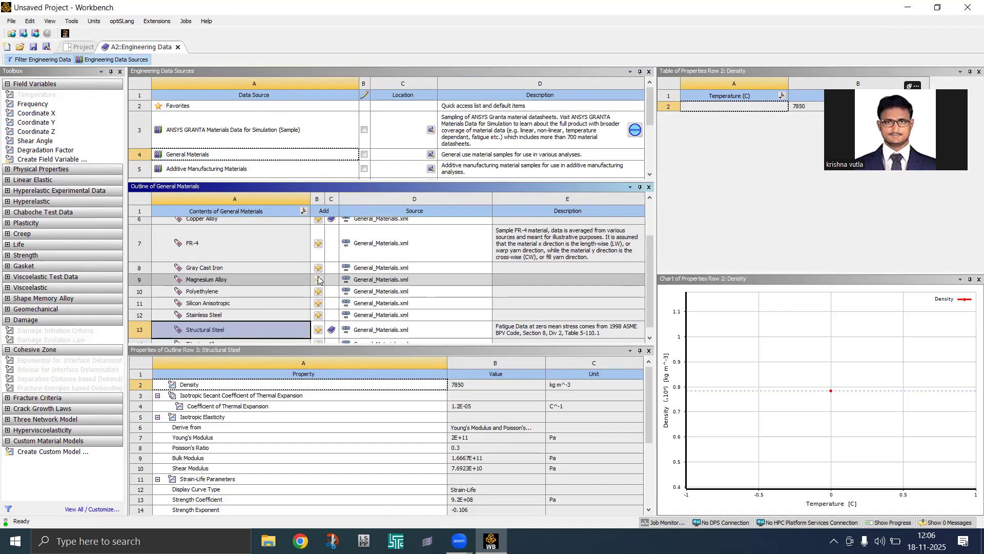
scroll(318, 280, up, 2)
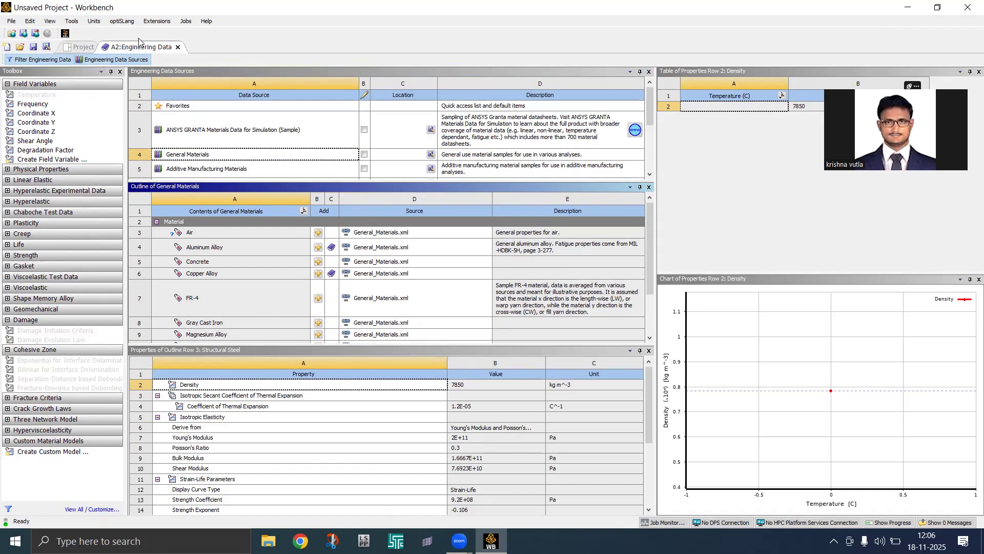
Request new SpaceClaim geometry for Geometry (A3), which triggers a license manager error
click(82, 48)
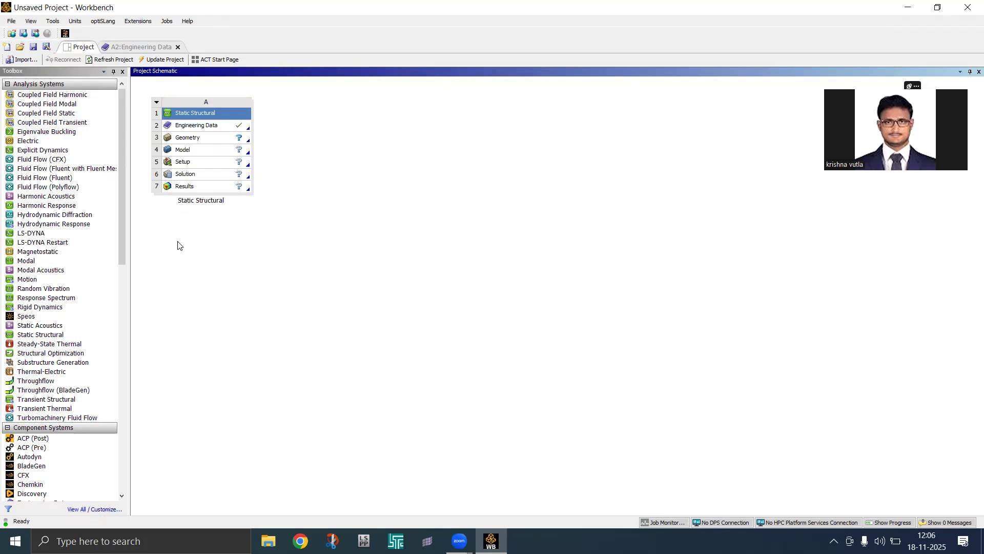
click(217, 140)
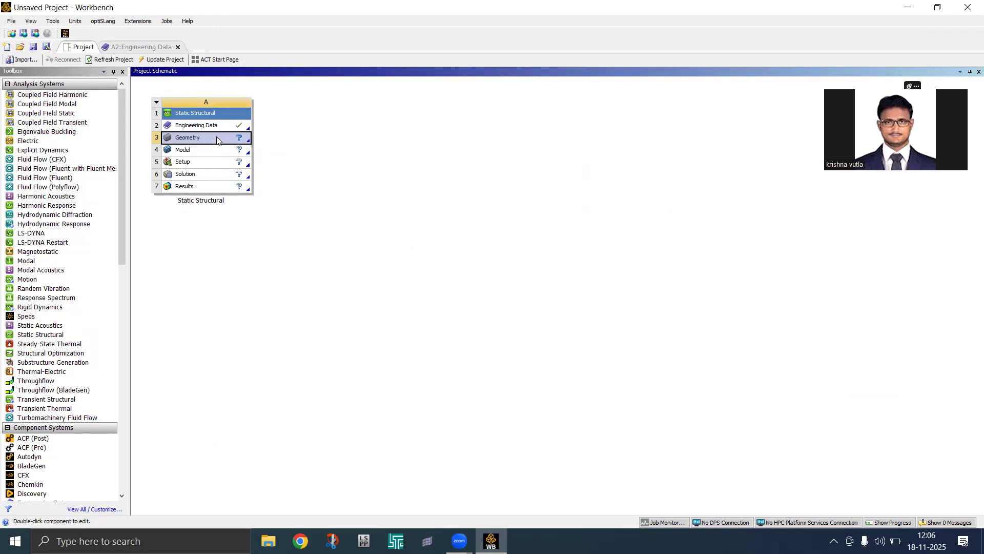
right_click(216, 140)
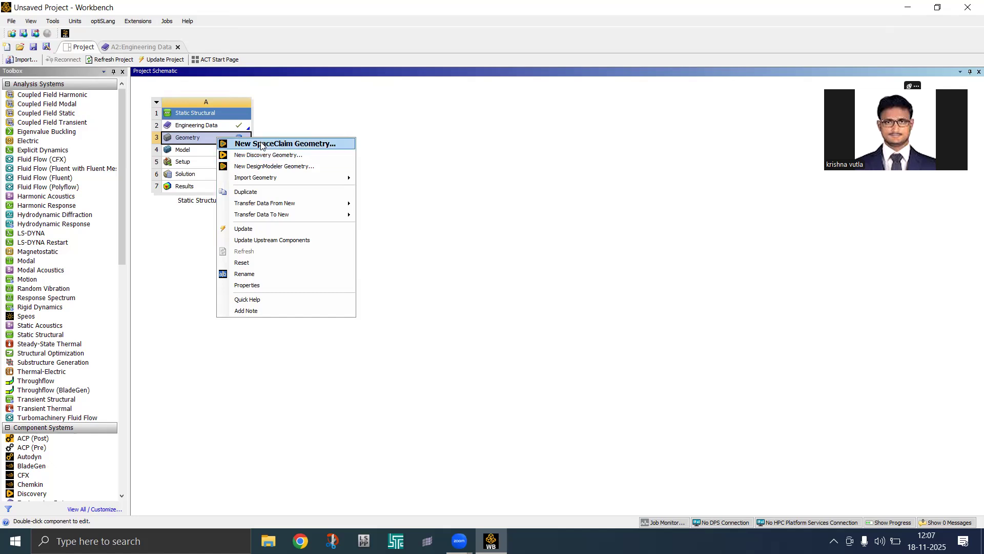
click(261, 145)
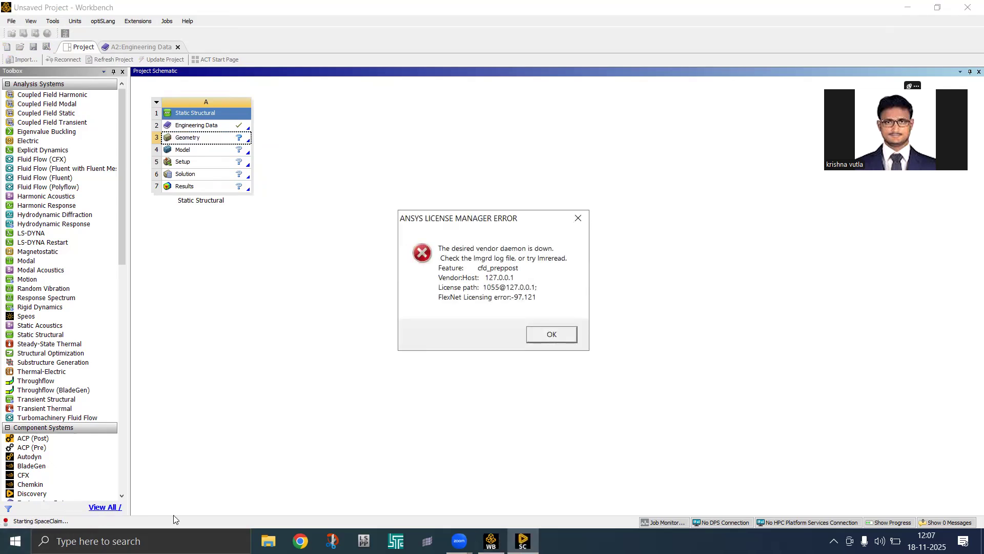
Dismiss the license error and start the license manager in Ansys License Management Center
click(552, 334)
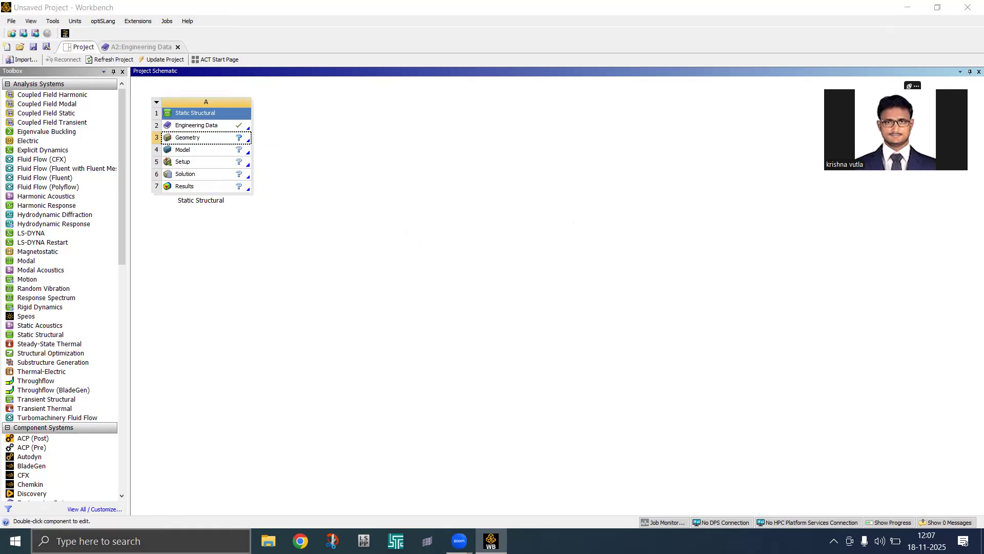
click(133, 541)
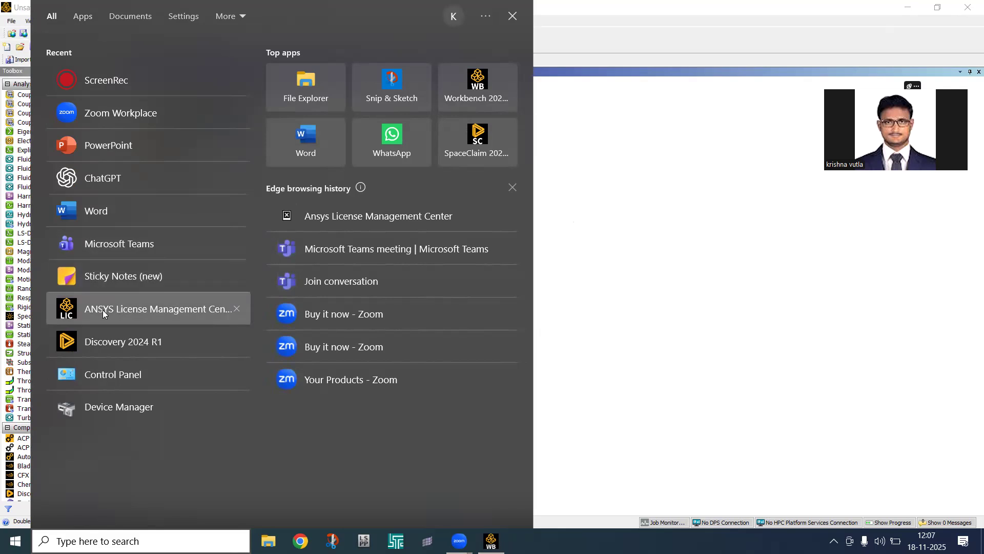
click(103, 310)
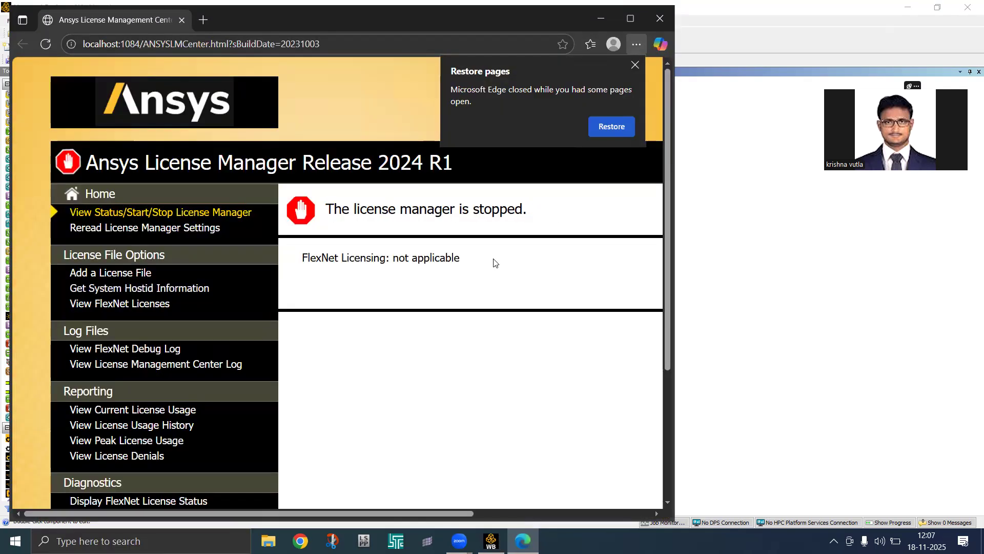
click(631, 19)
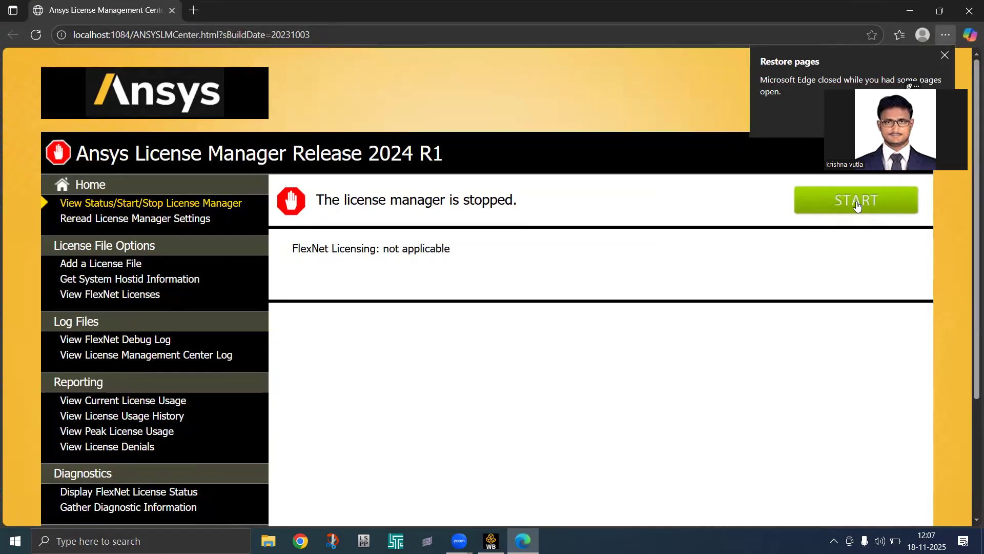
click(857, 205)
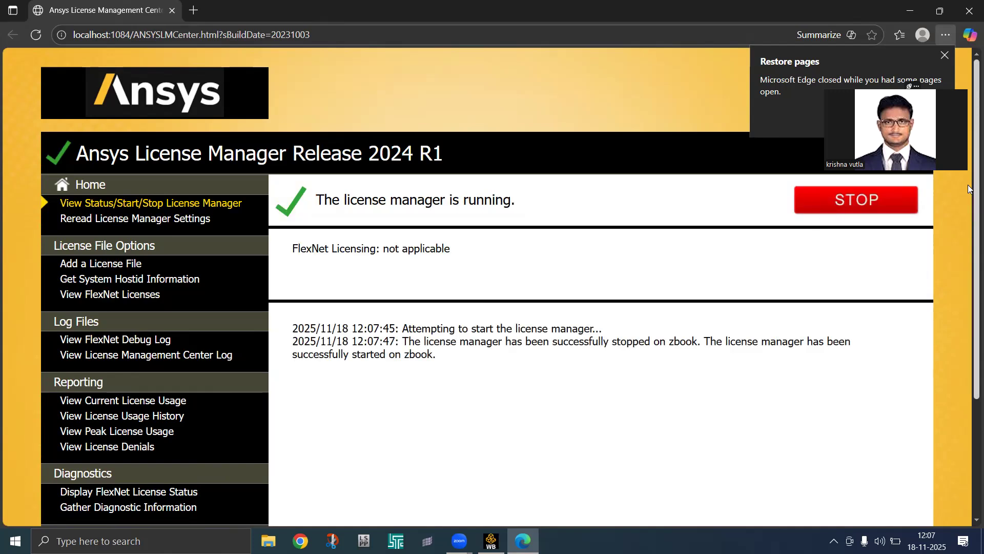
click(909, 11)
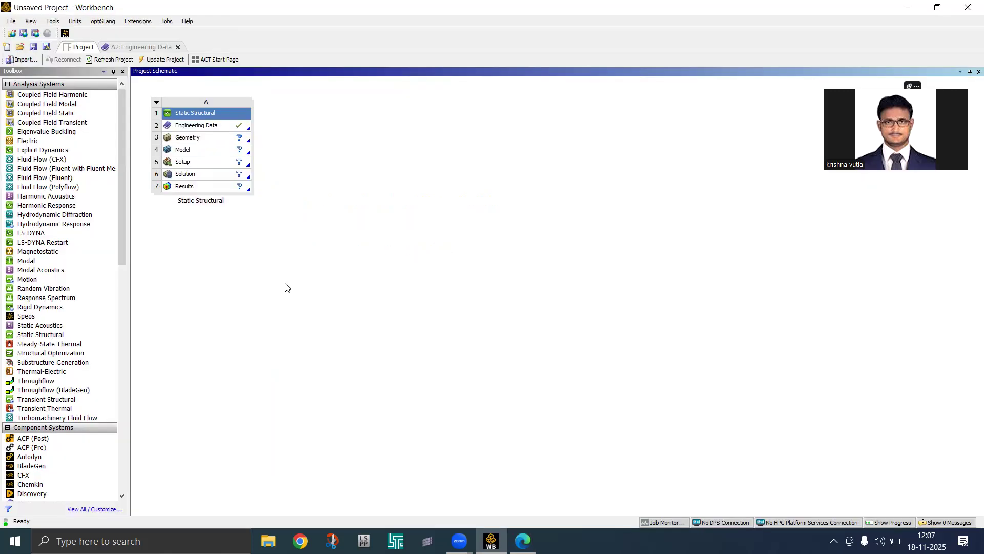
Create new SpaceClaim geometry for Geometry (A3), opening an empty Design1 sketch grid
right_click(228, 140)
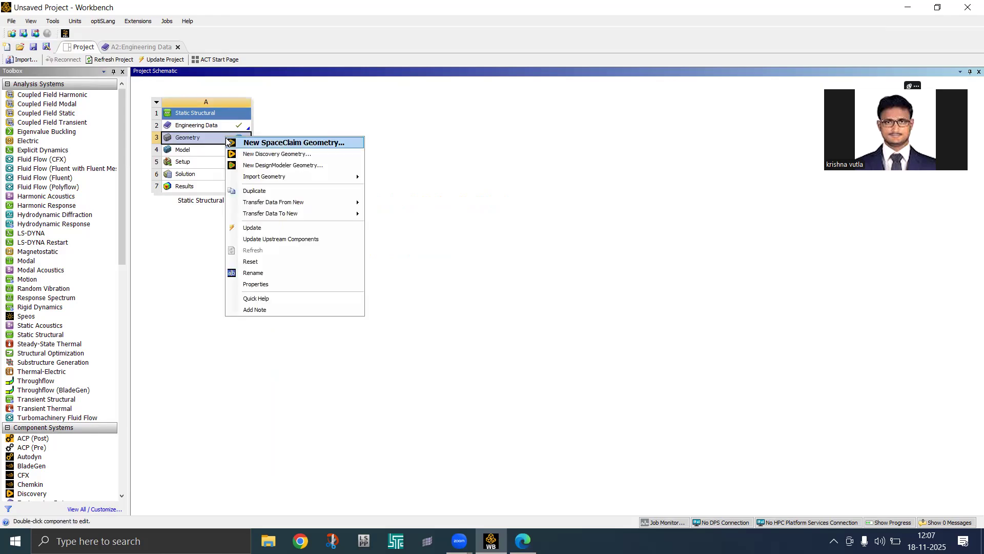
click(267, 143)
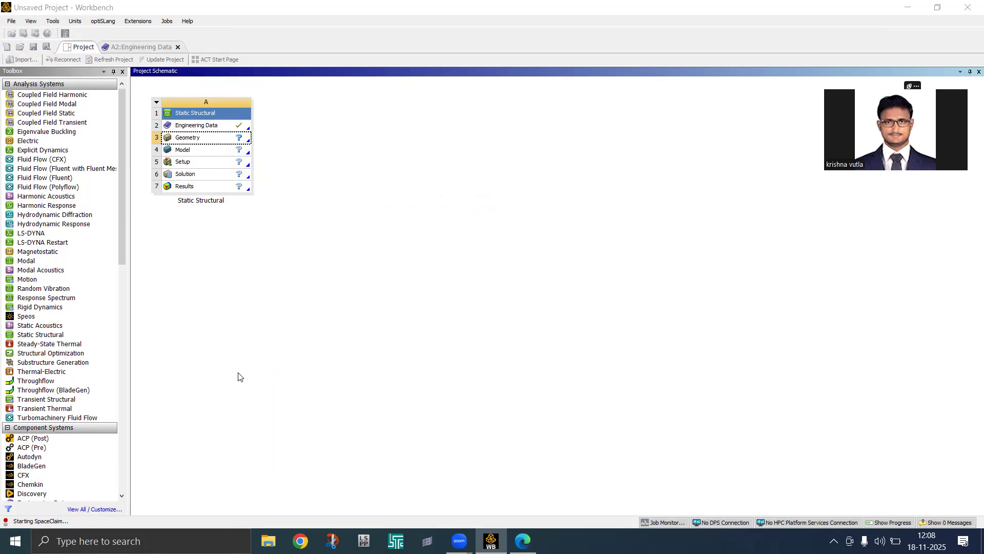
click(317, 321)
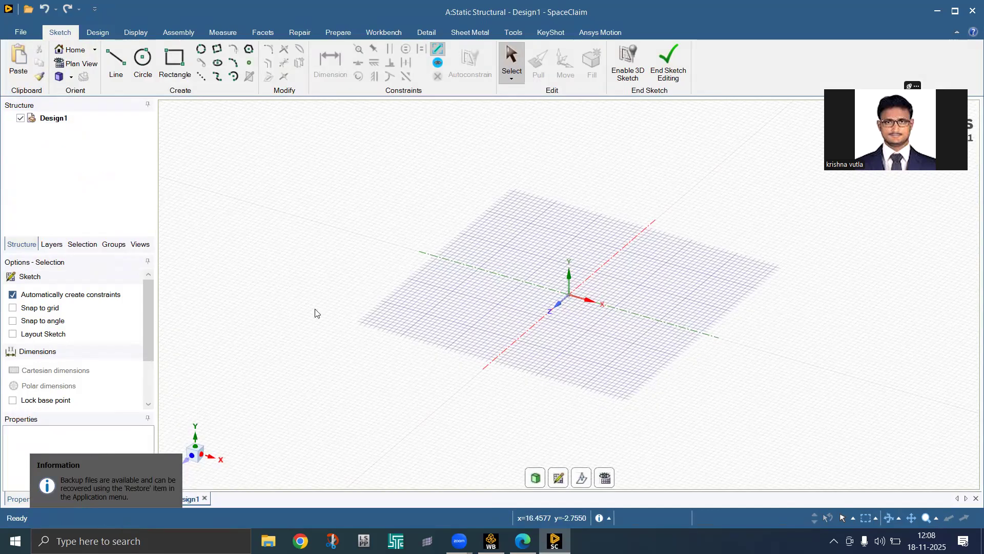
Sketch a circle of about 30 mm diameter centred at the origin and make it a surface
click(138, 76)
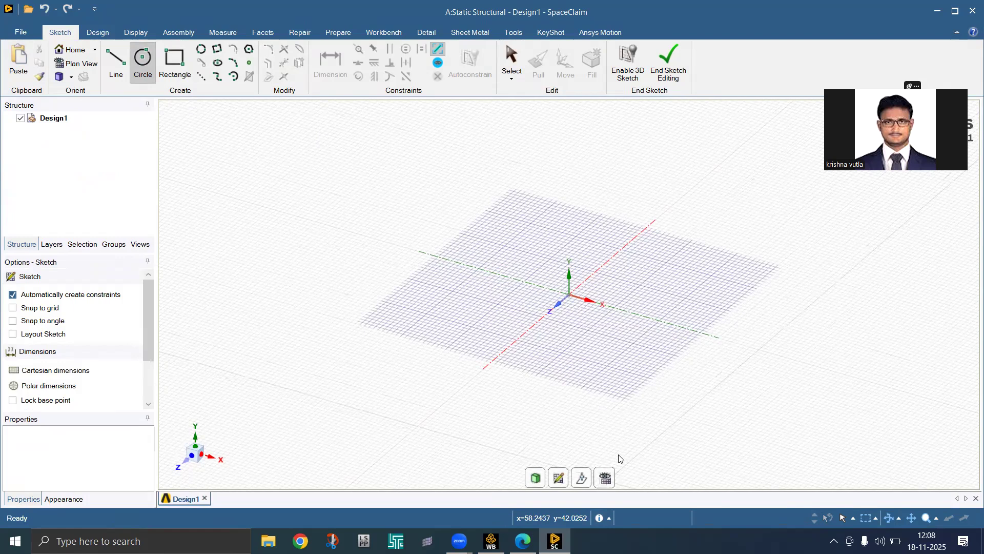
middle_drag(619, 457, 618, 455)
key(v)
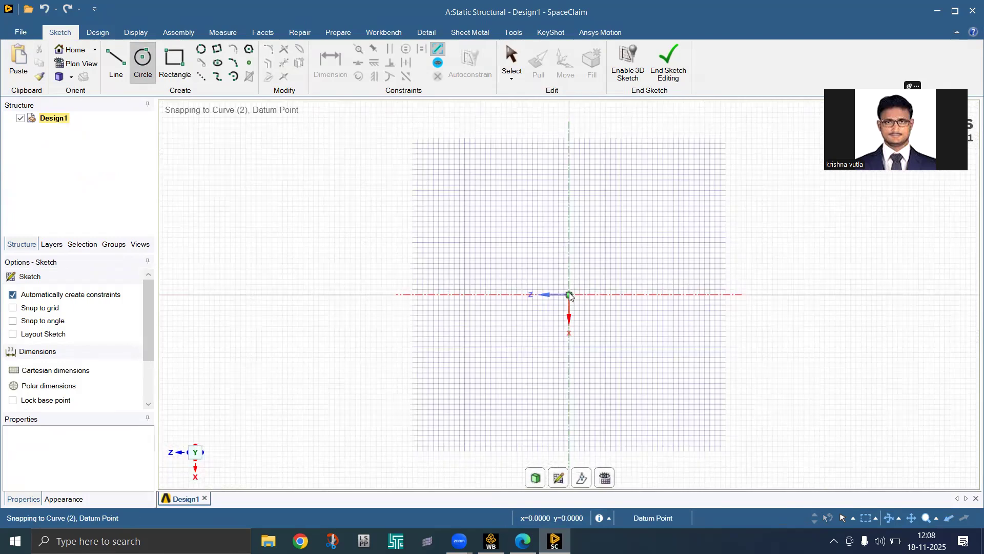
click(569, 295)
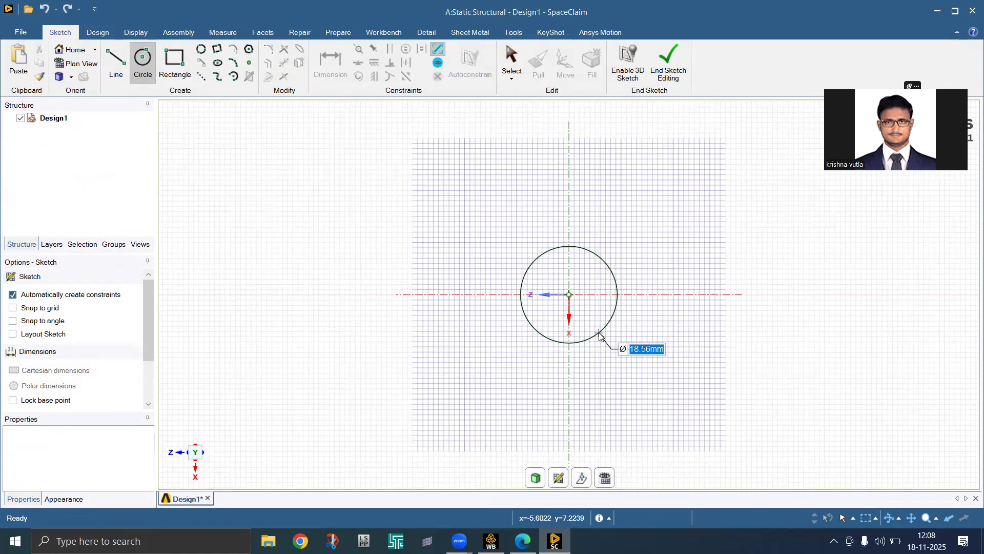
click(615, 351)
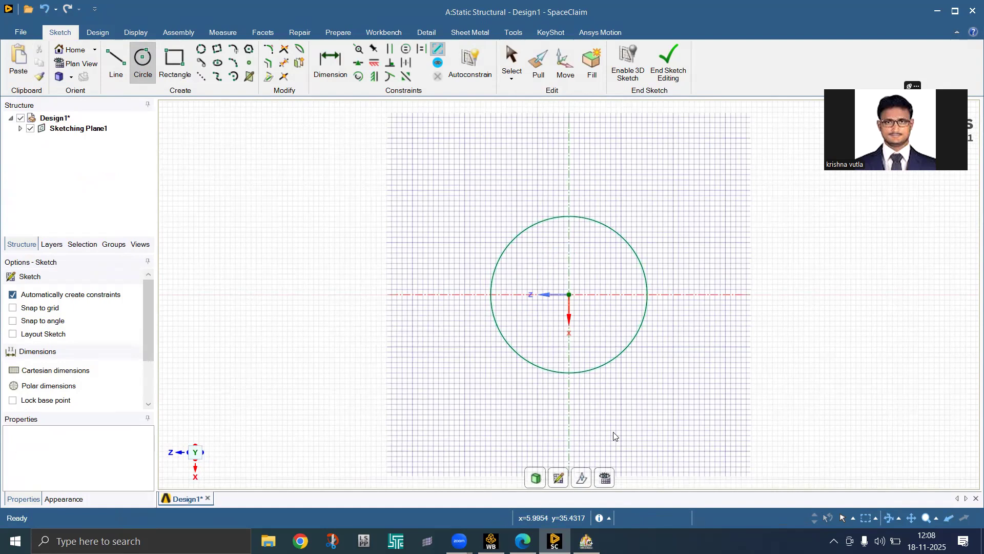
key(p)
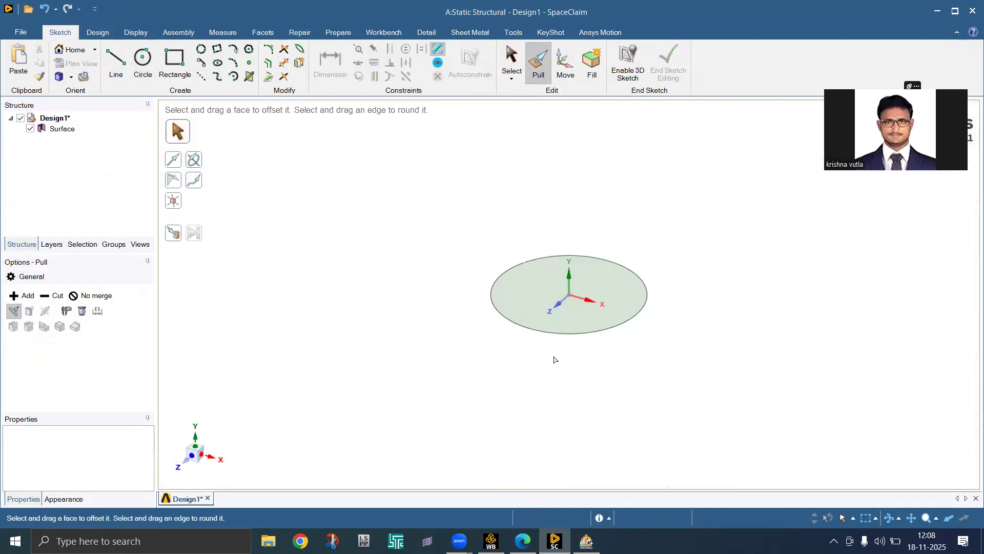
key(z)
Pull the circular face up 30 mm into a solid cylinder
click(560, 336)
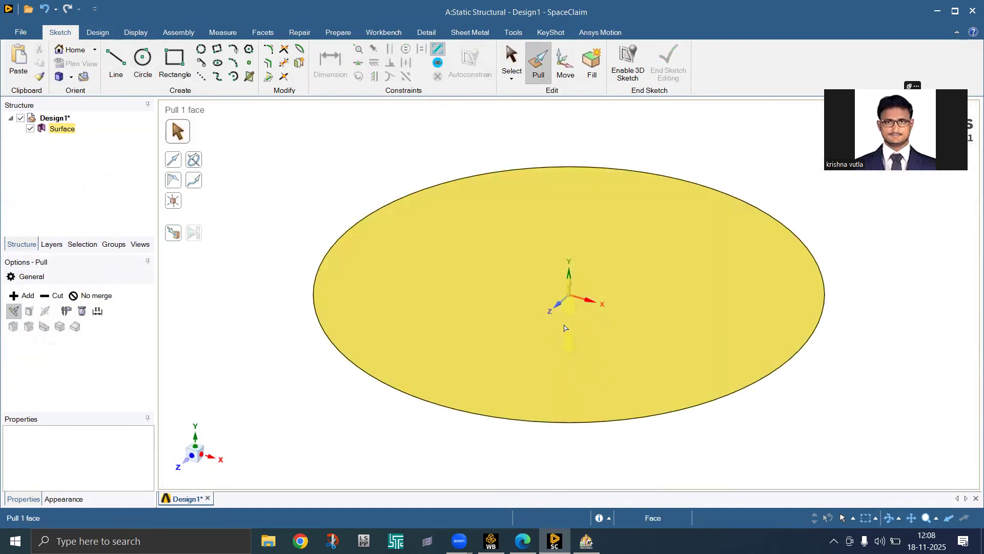
click(566, 356)
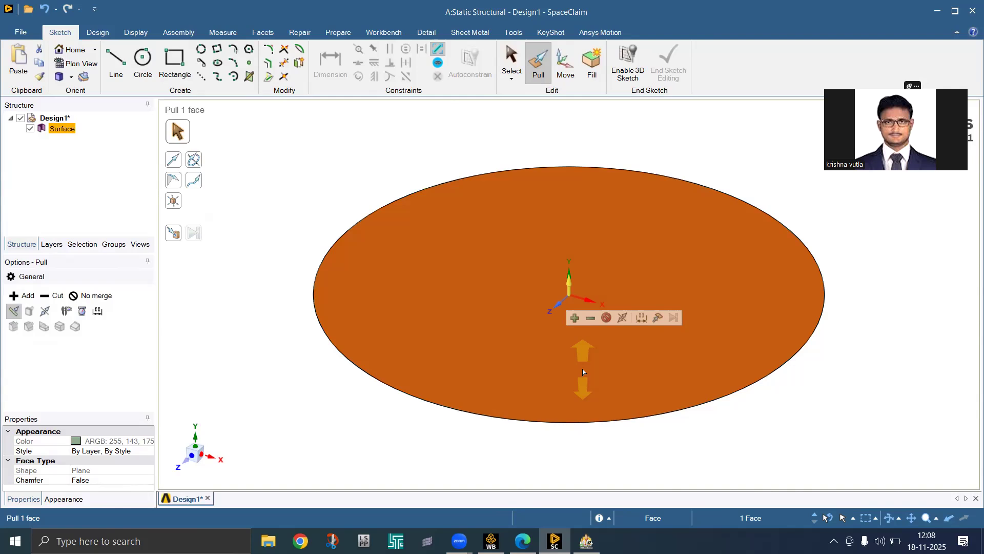
key(space)
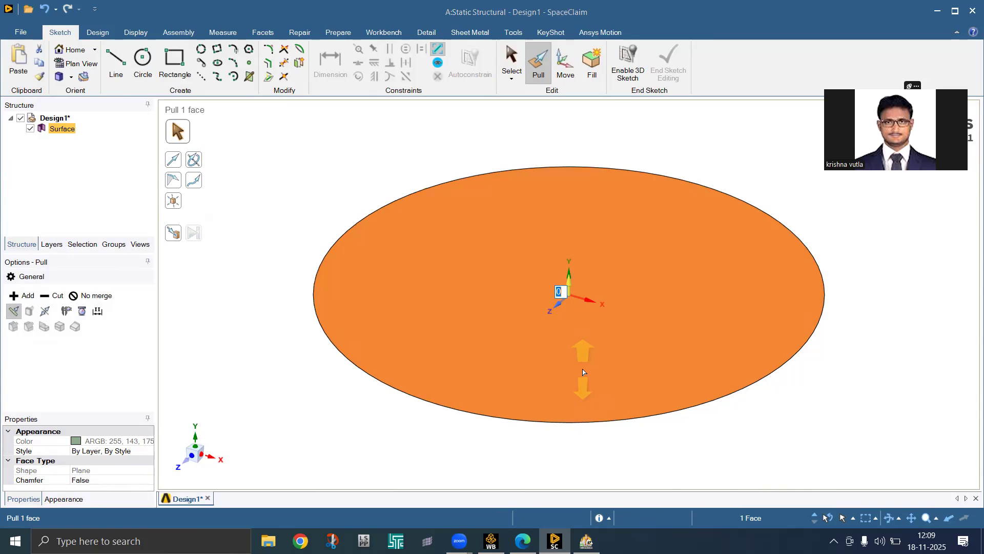
drag(583, 372, 564, 139)
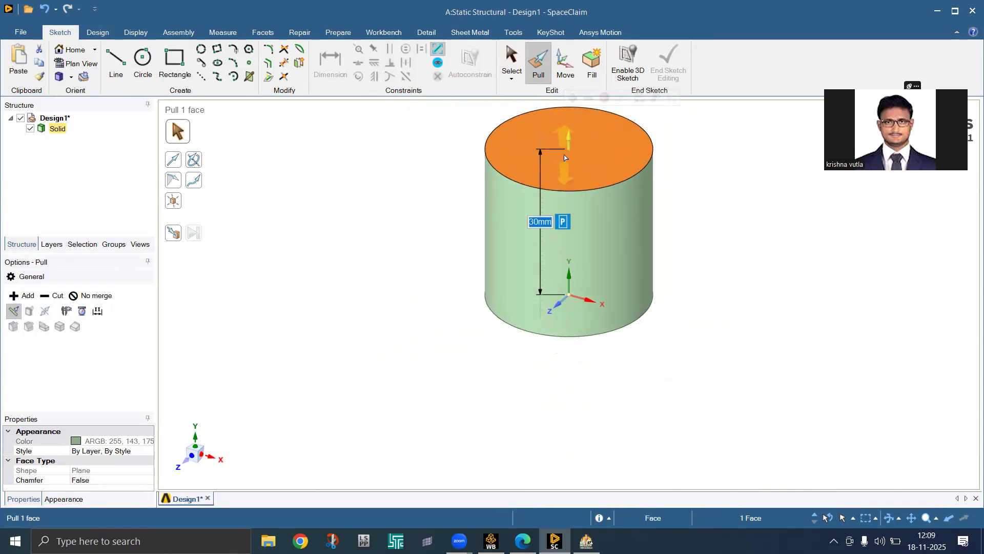
Select the cylinder's top face and begin a circle sketch on it
click(688, 181)
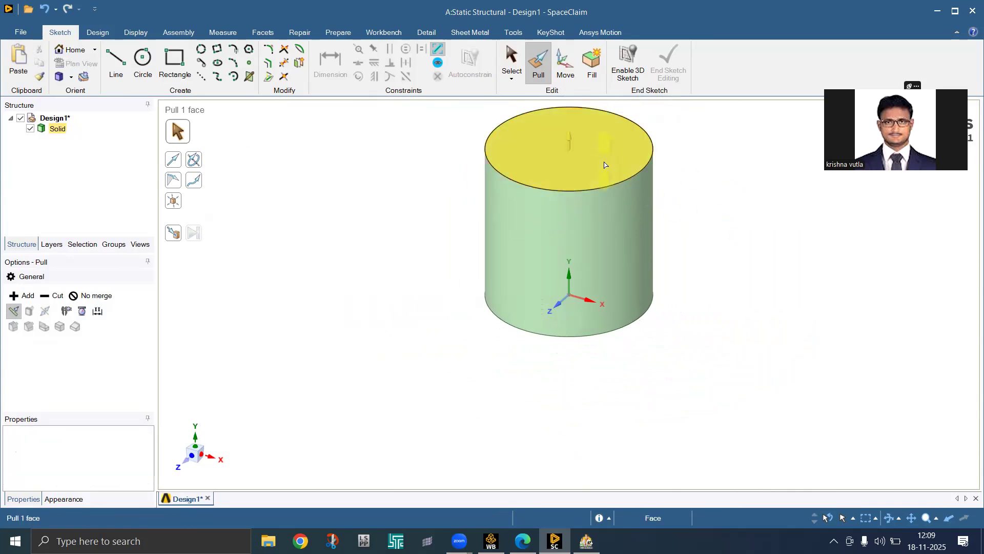
click(604, 163)
click(143, 58)
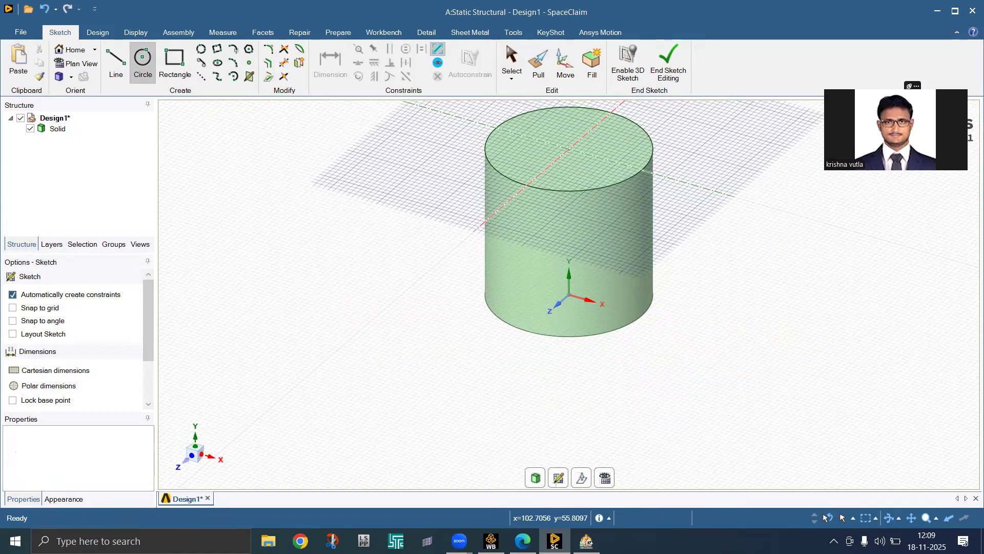
In plan view, draw a 40 mm diameter circle centred on the top face
click(605, 478)
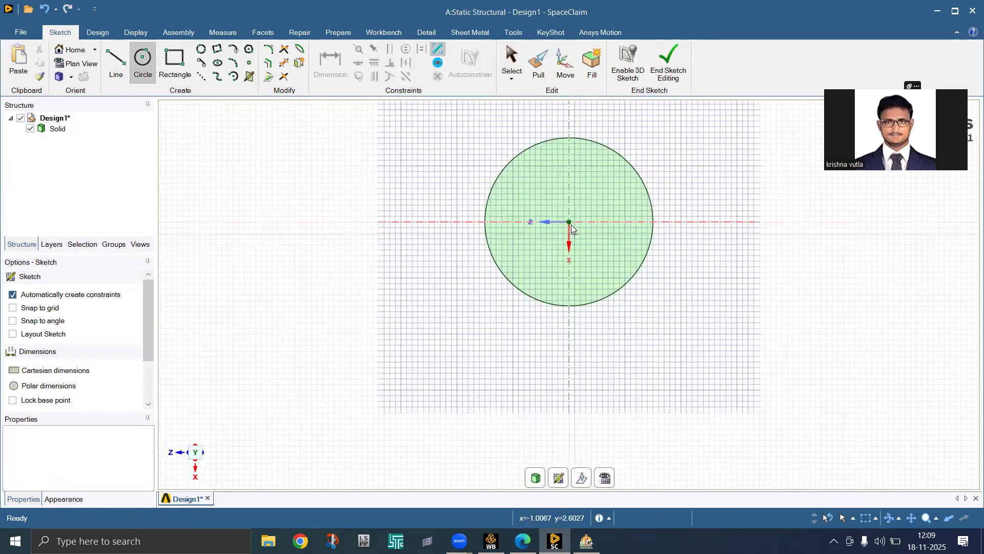
click(572, 225)
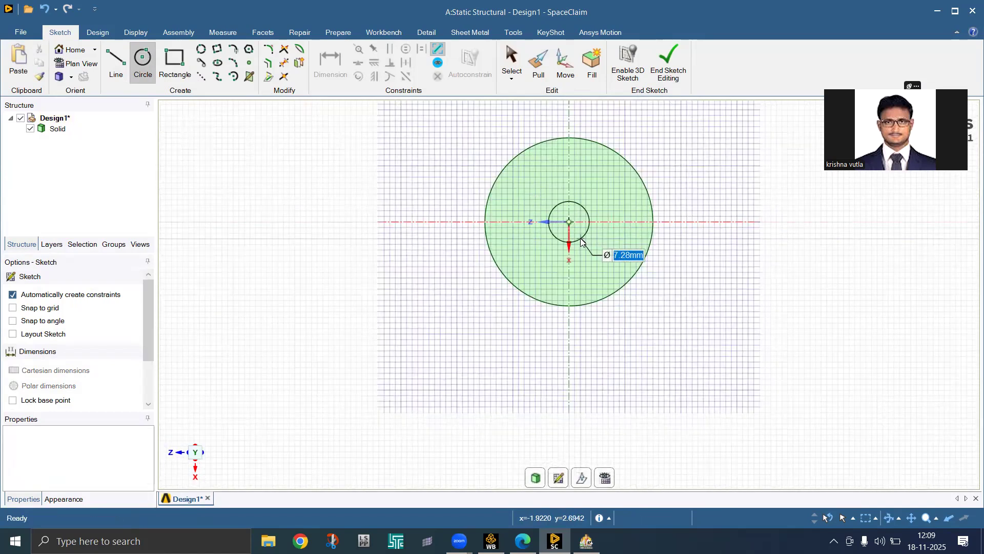
text(40)
key(Return)
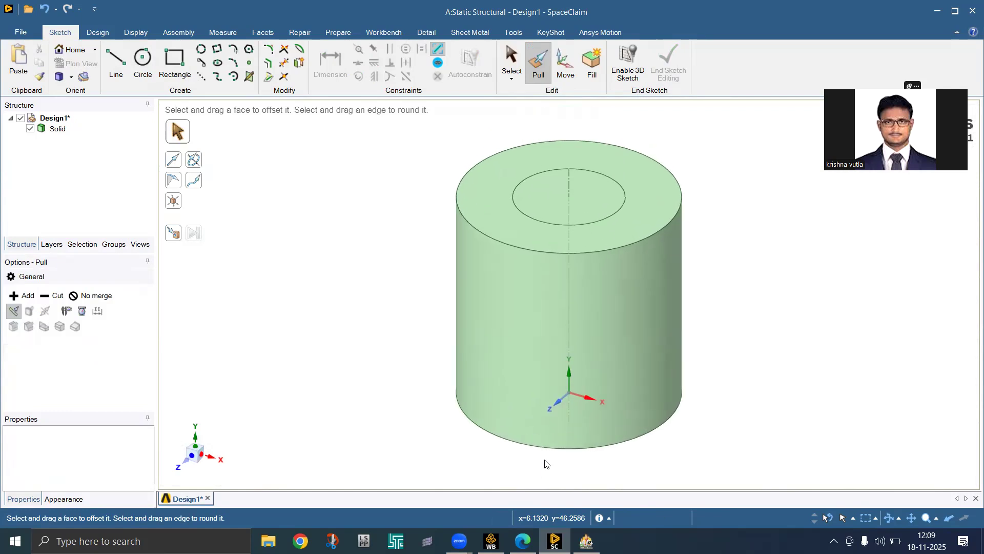
Pull the inner 40 mm face up 70 mm into a shaft and inspect it from the side
click(586, 220)
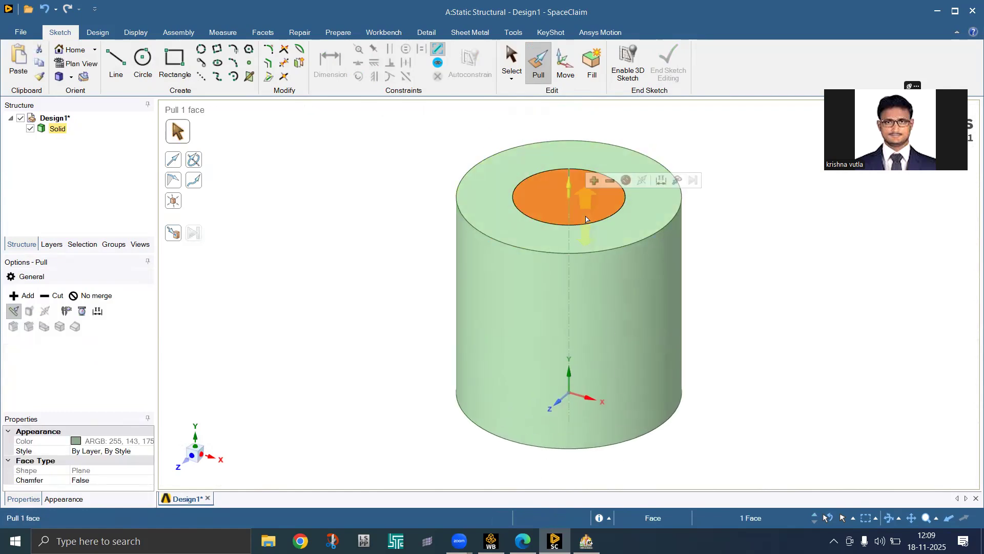
drag(586, 219, 455, 420)
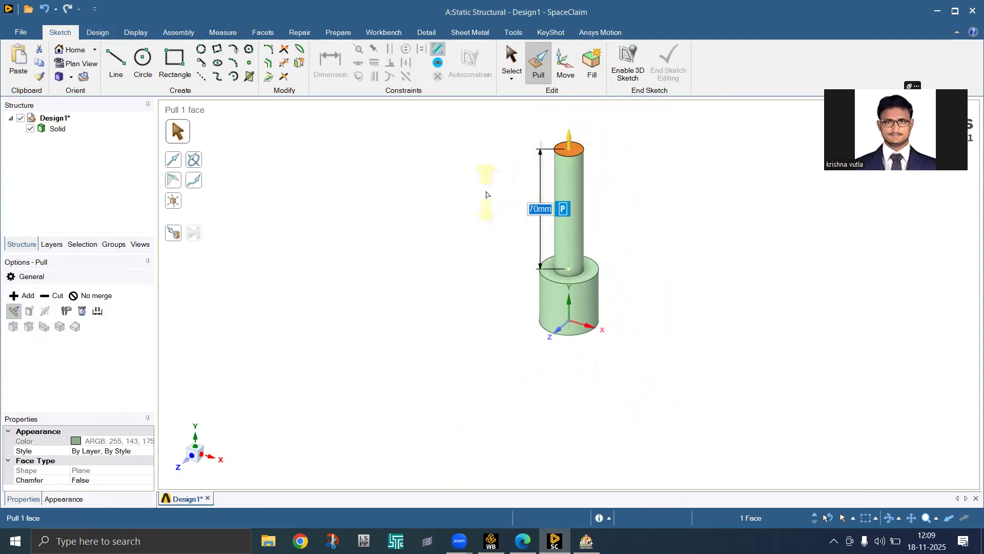
click(490, 193)
middle_drag(491, 194, 522, 199)
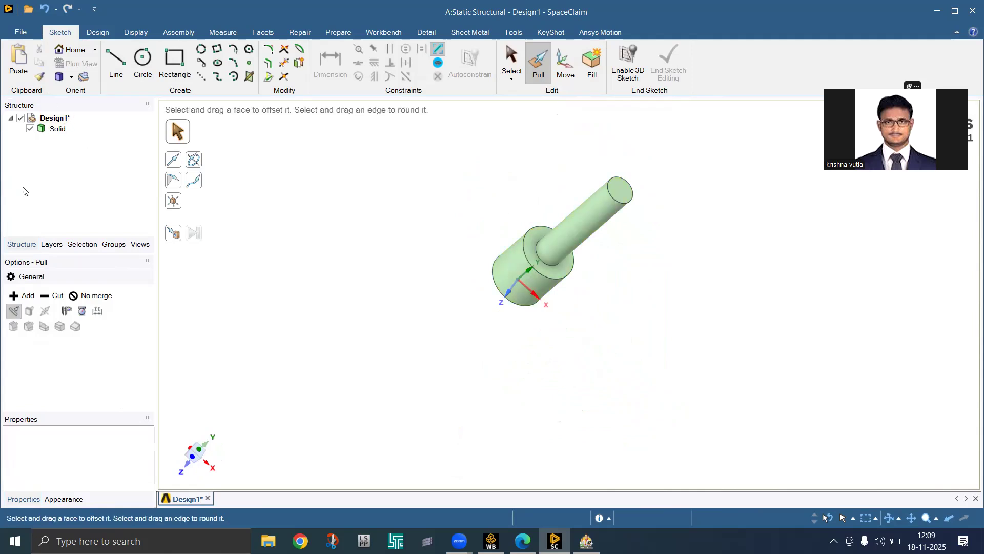
click(66, 129)
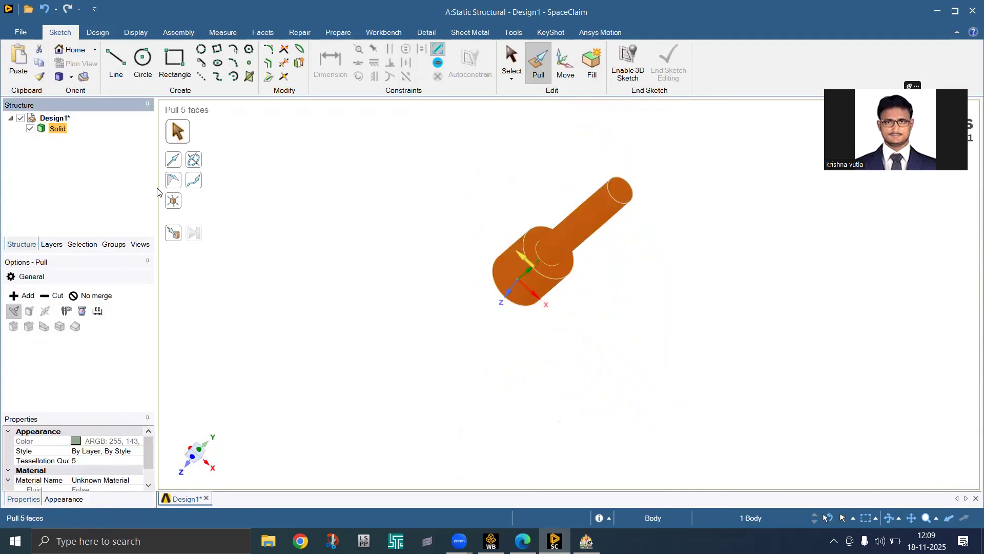
click(364, 314)
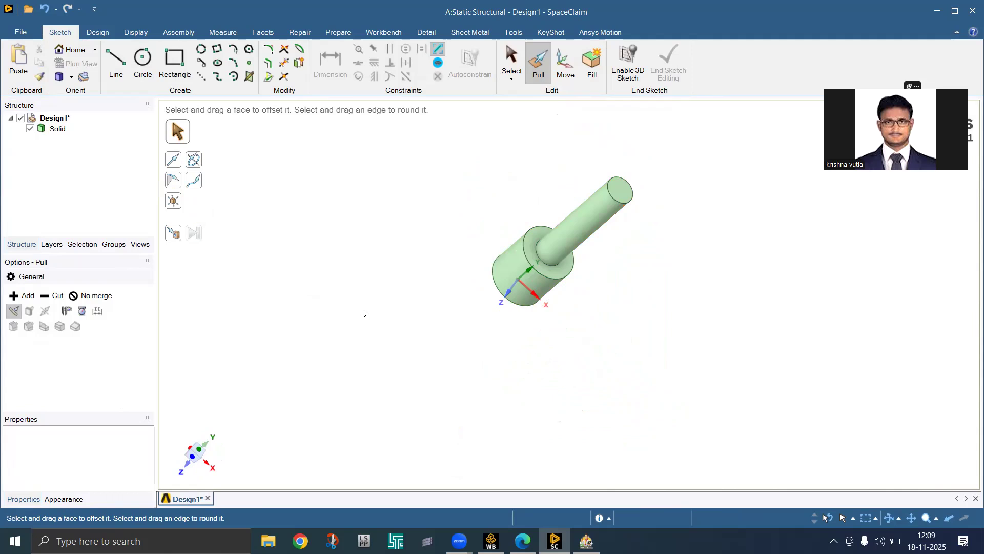
scroll(447, 387, down, 3)
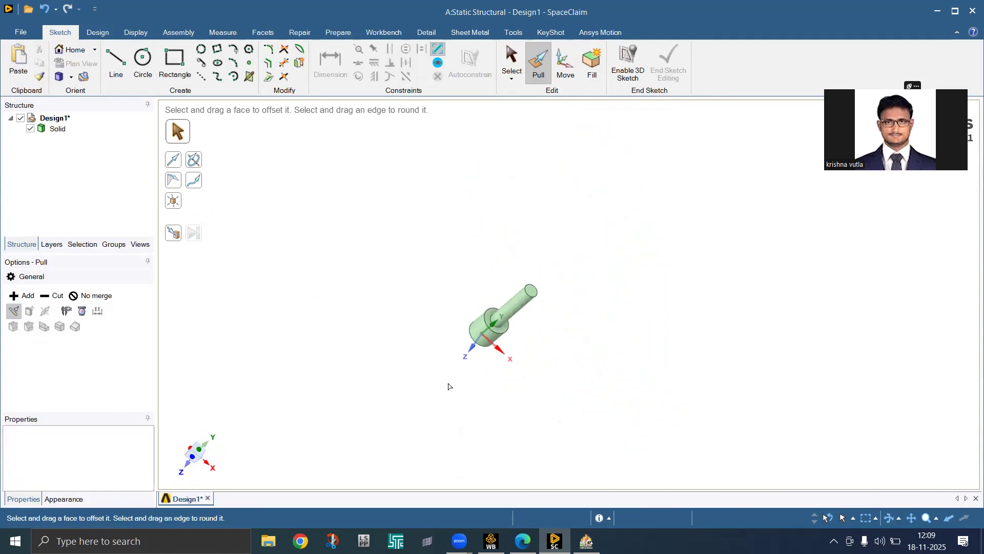
scroll(543, 294, up, 3)
middle_drag(543, 294, 537, 406)
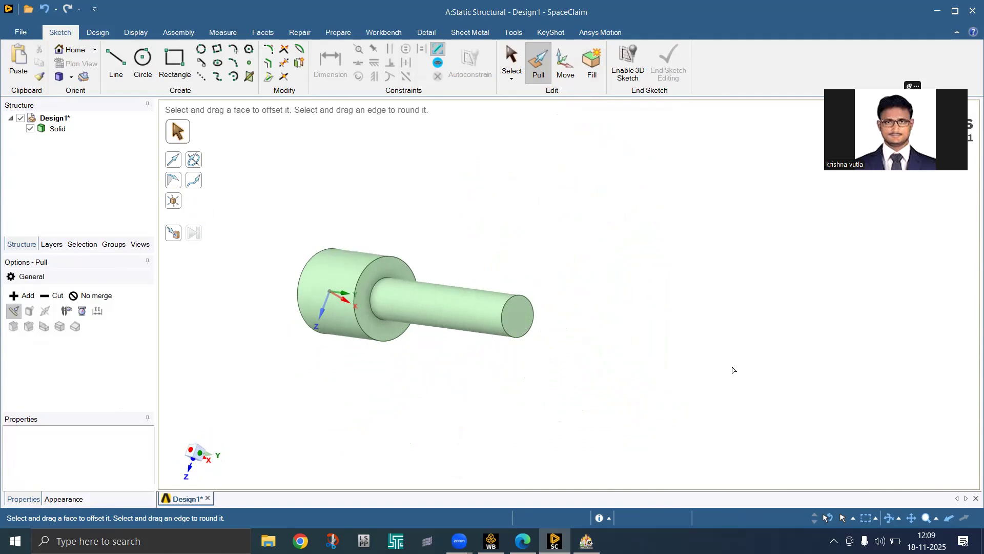
click(518, 315)
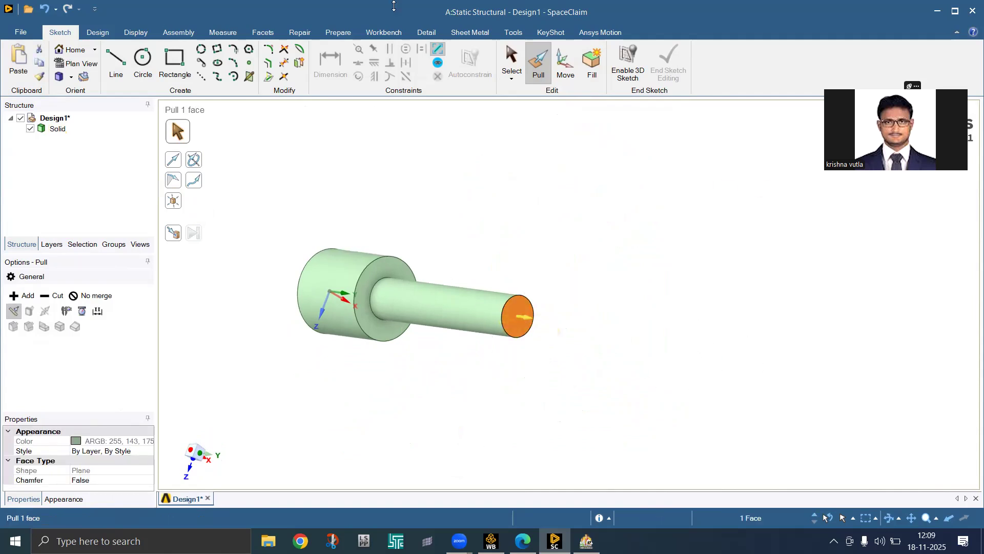
Mirror the shaft body across its small end face into a dumbbell, then minimise SpaceClaim
click(98, 32)
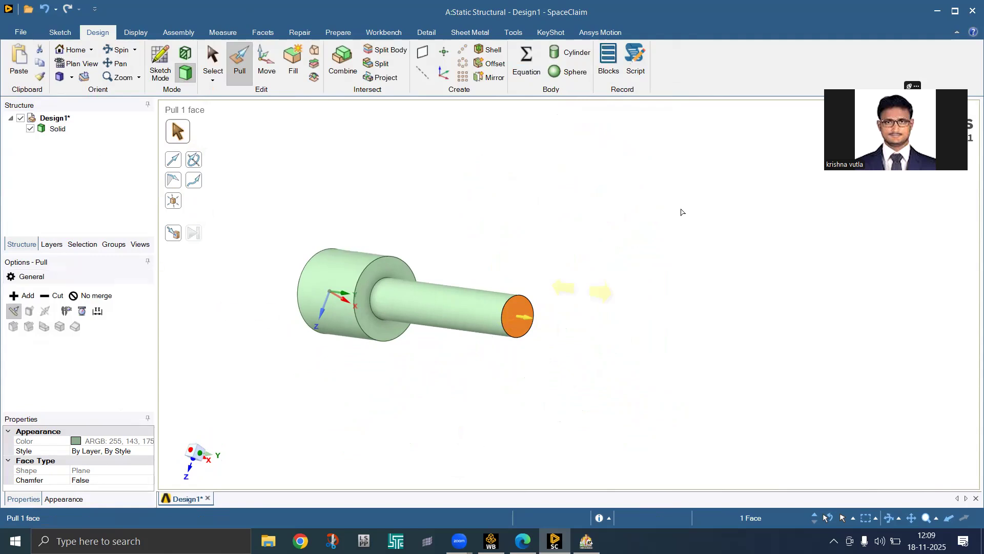
click(490, 78)
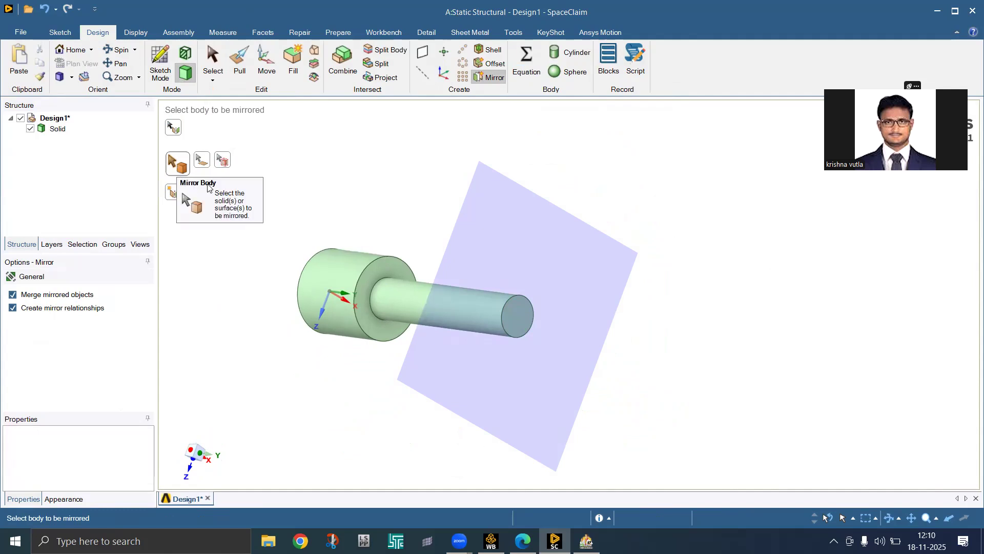
click(374, 272)
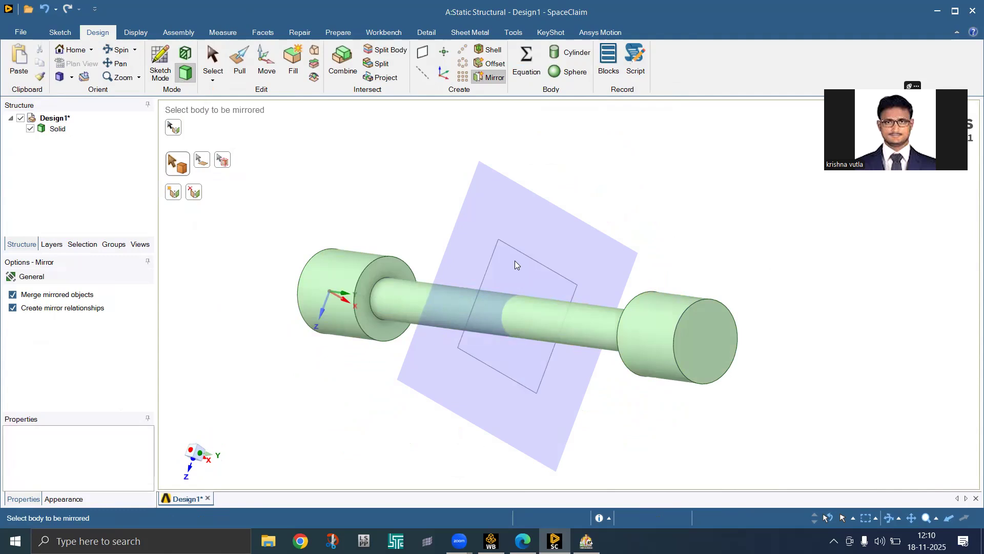
click(494, 253)
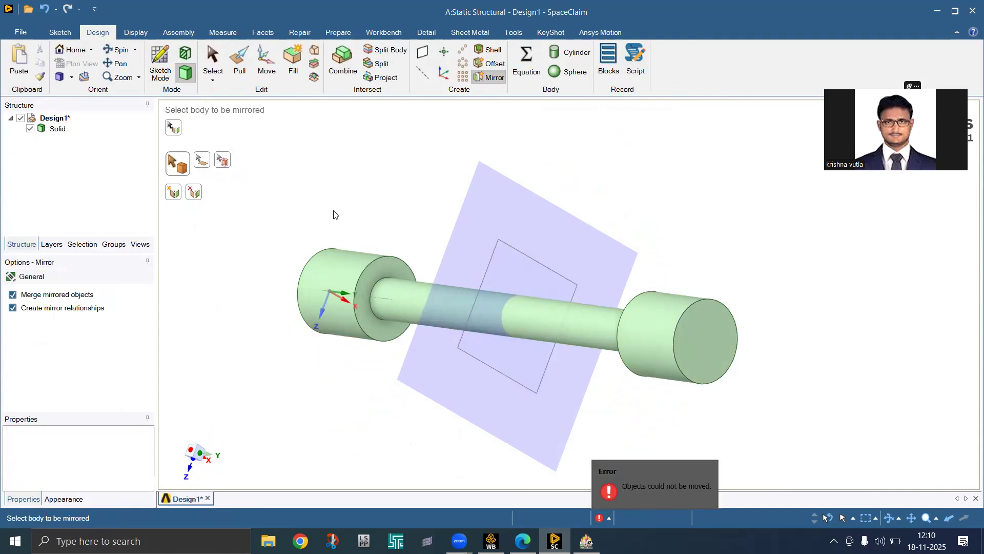
key(Escape)
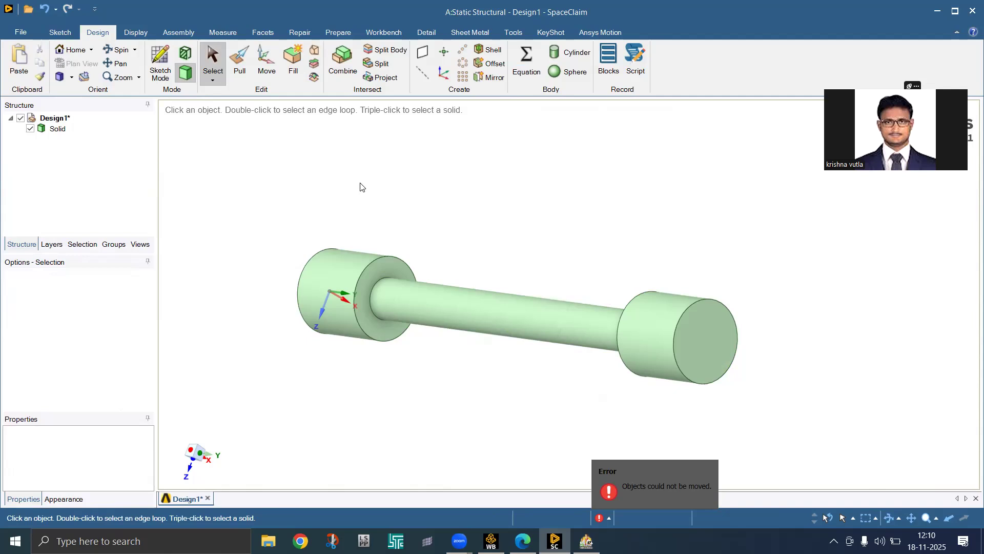
middle_drag(450, 214, 482, 246)
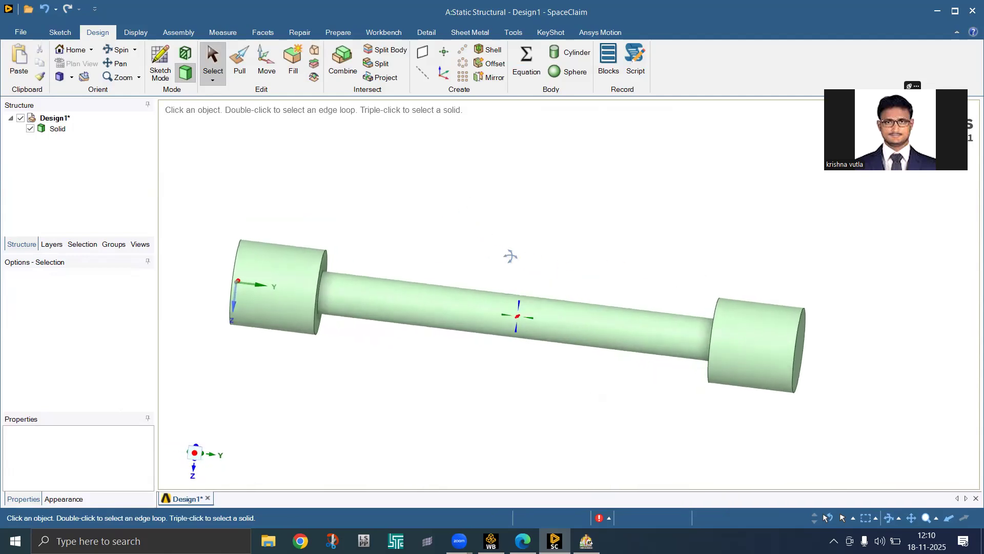
click(932, 11)
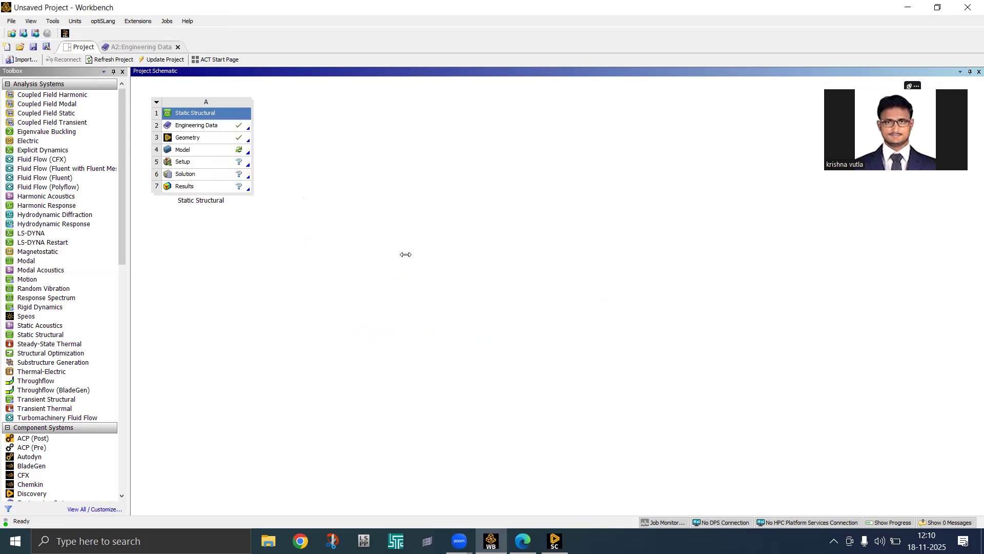
Launch Mechanical from the Static Structural Model cell with the dumbbell geometry loaded
double_click(209, 150)
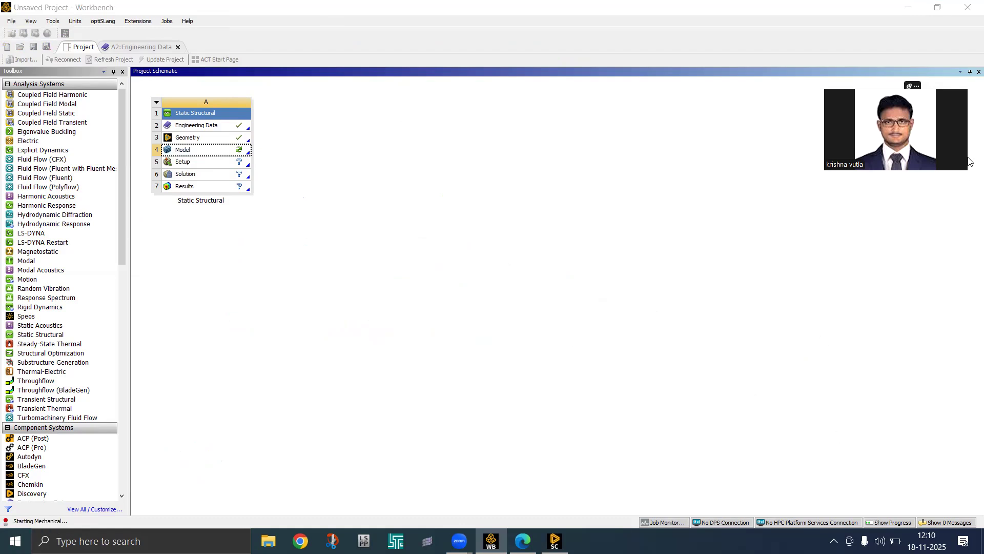
click(768, 203)
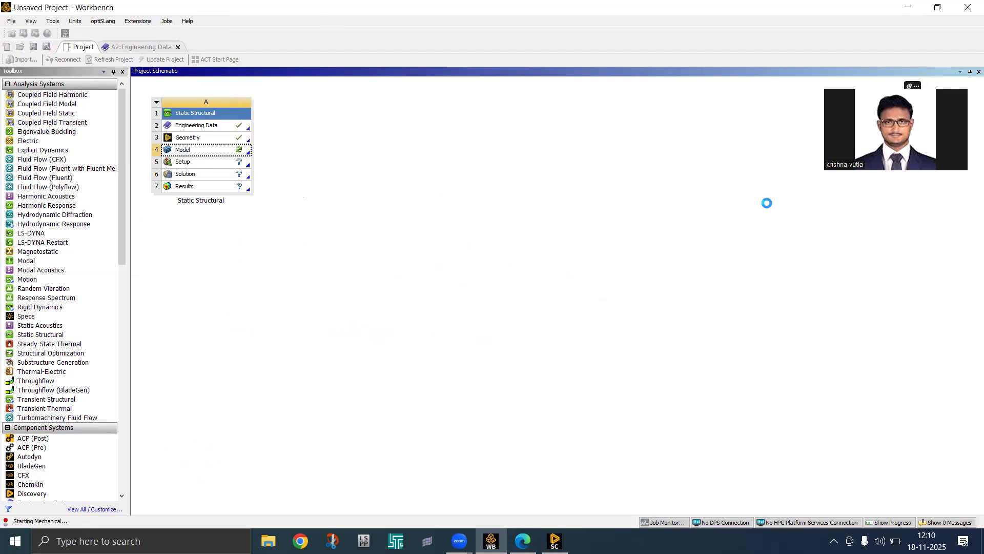
click(460, 541)
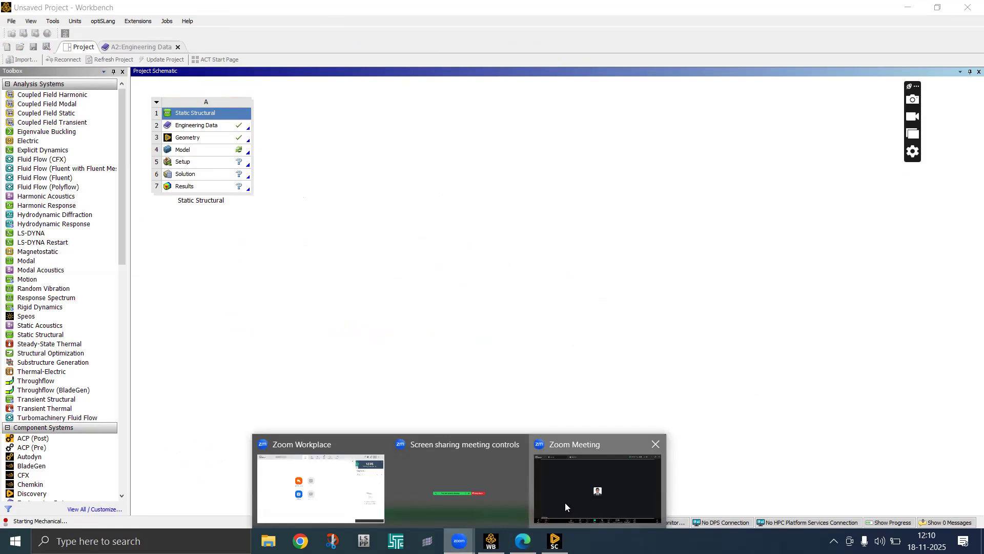
click(566, 506)
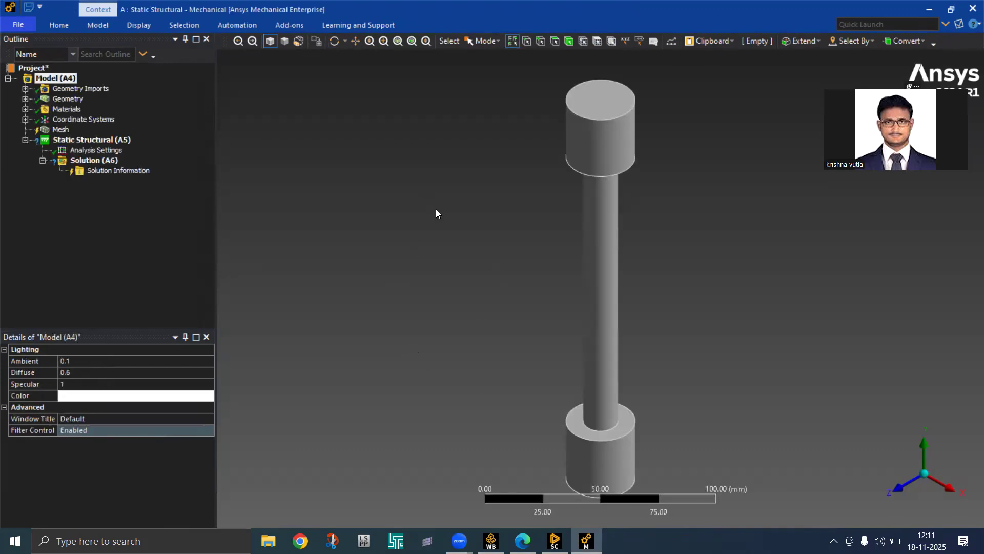
Check the solid body's material and show Structural Steel's properties (E 2e+05 MPa, Poisson 0.3)
middle_drag(432, 218, 491, 163)
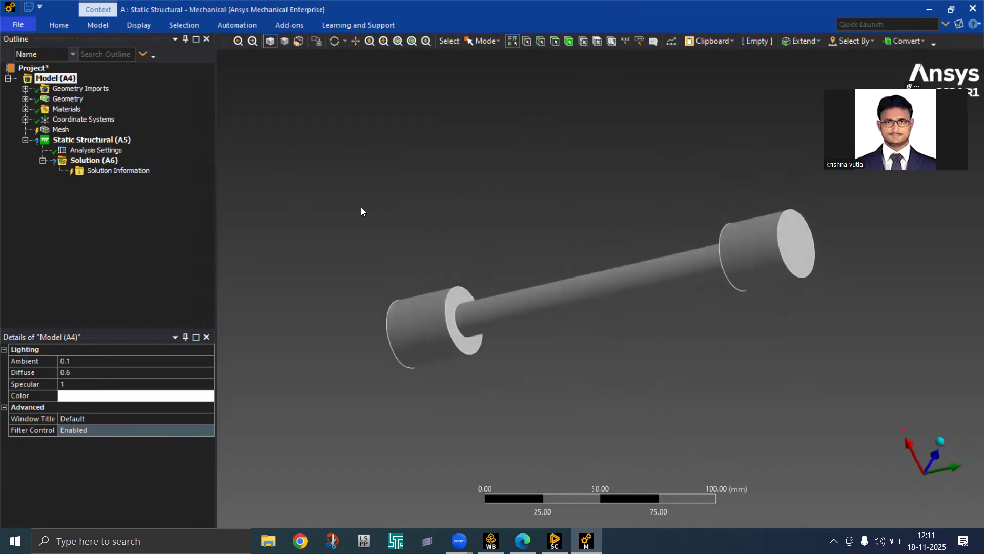
double_click(68, 99)
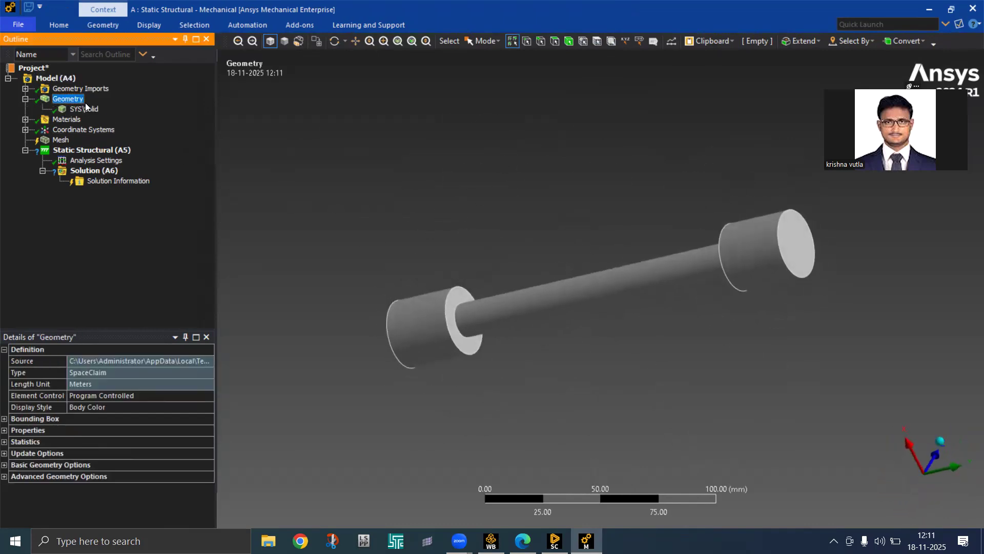
click(84, 109)
middle_drag(615, 365, 606, 338)
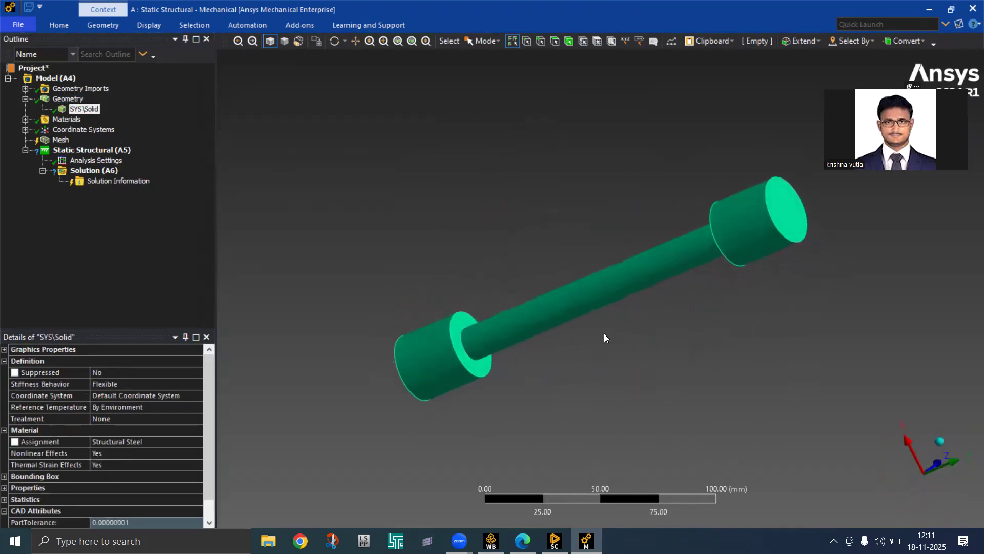
click(135, 441)
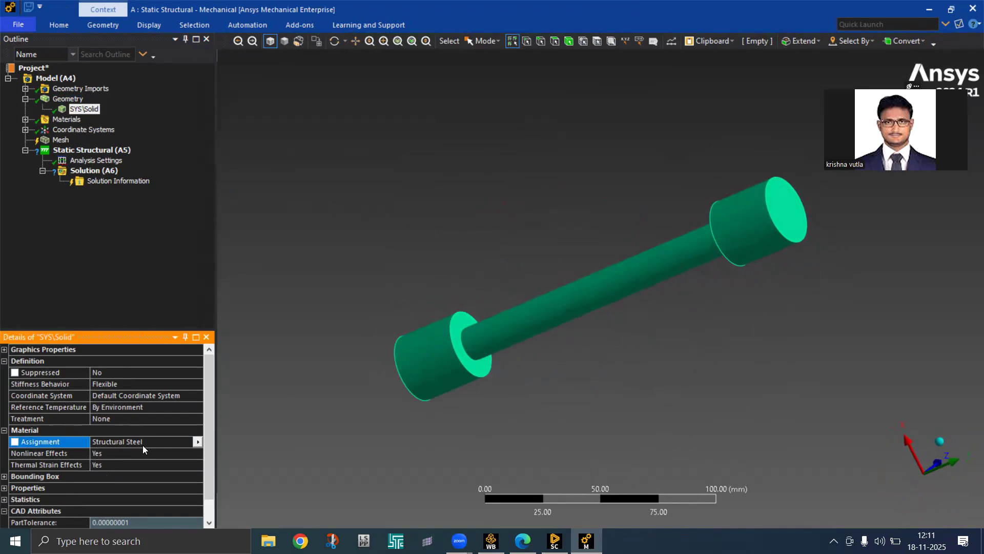
click(195, 443)
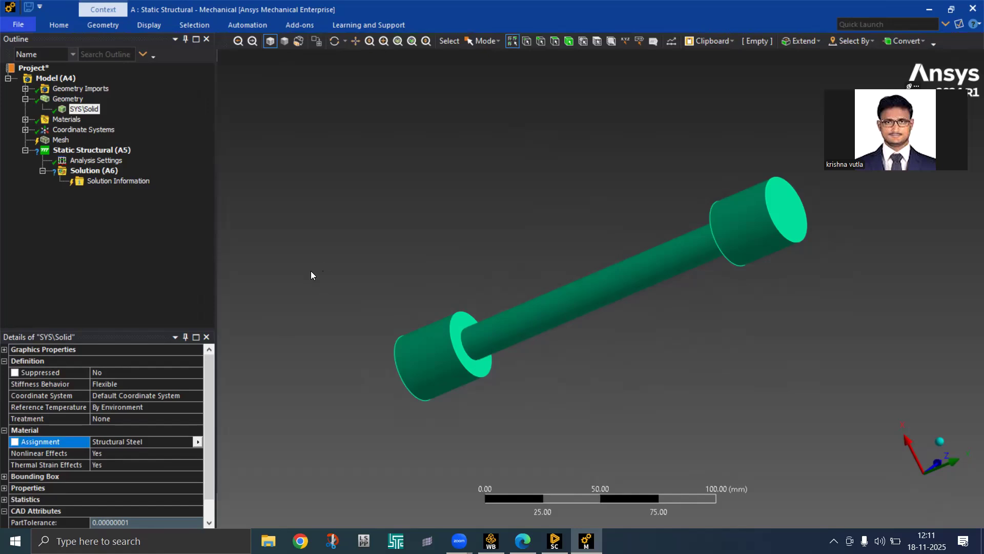
click(67, 119)
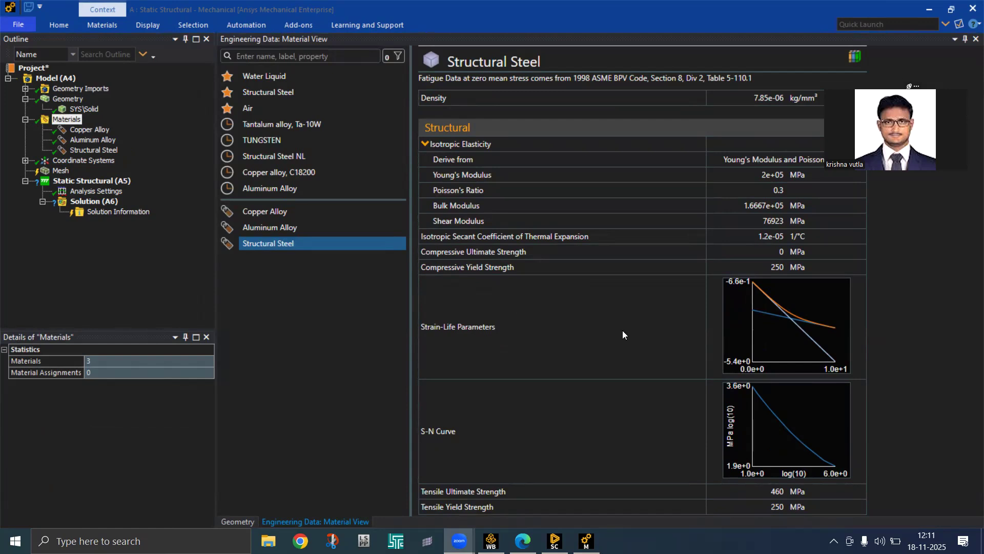
scroll(622, 331, down, 1)
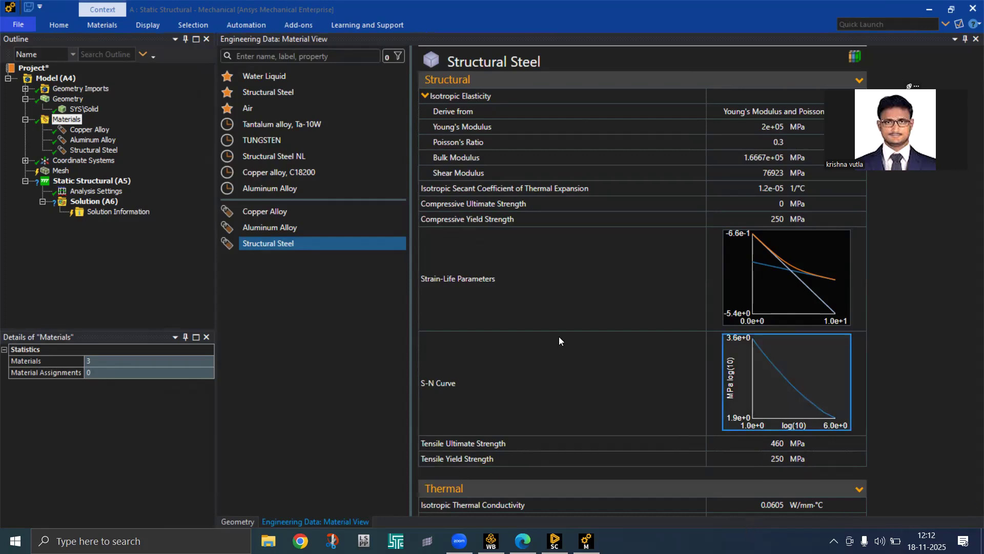
Update the Mesh to generate default-sized tetrahedral elements on the shaft
click(61, 170)
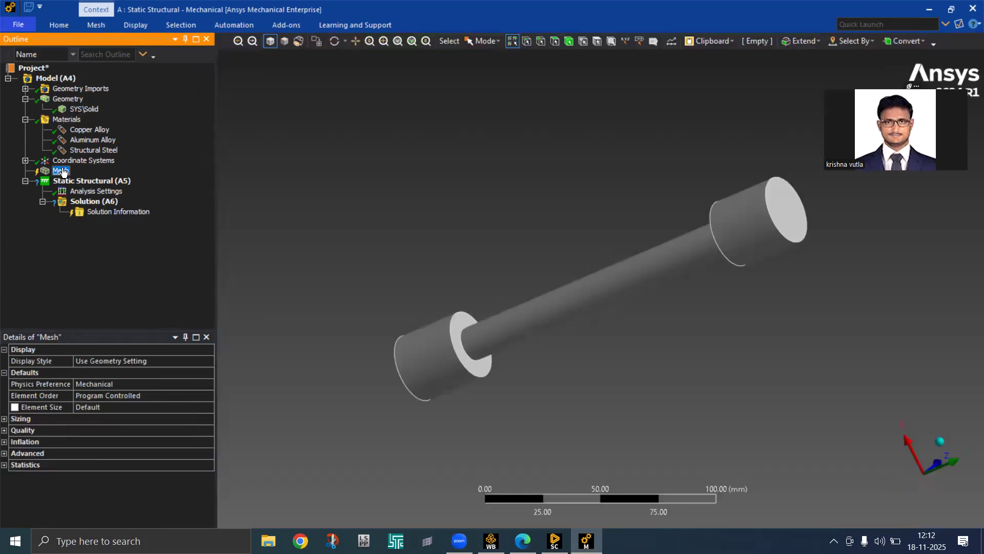
right_click(63, 172)
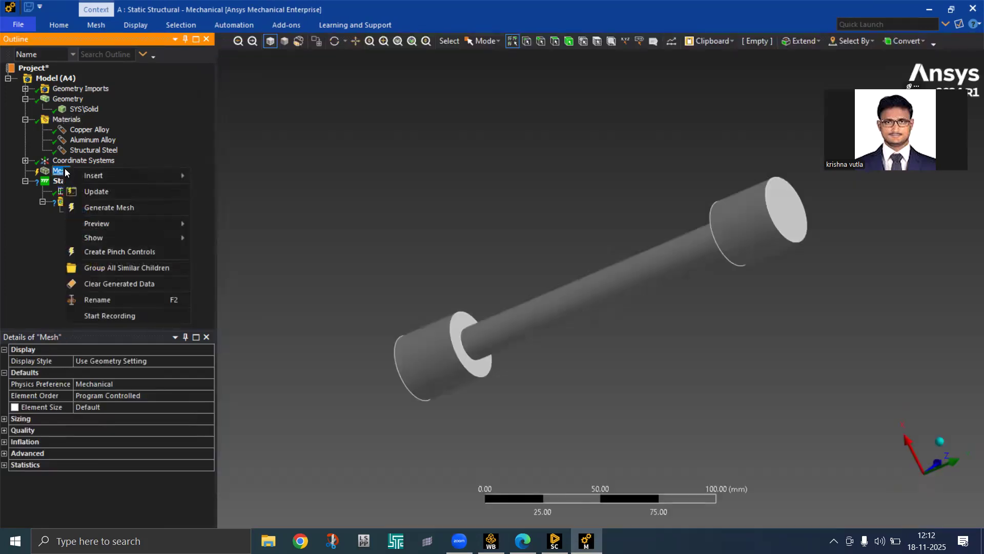
click(103, 192)
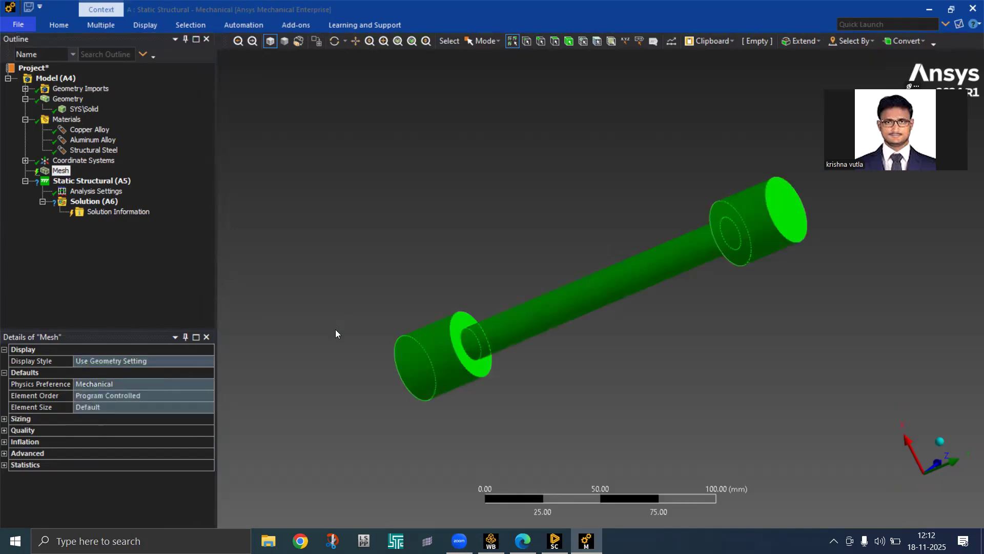
Orbit and zoom around the meshed shaft, ending with a view along the X axis
drag(411, 279, 539, 247)
middle_drag(498, 312, 410, 251)
scroll(512, 326, up, 4)
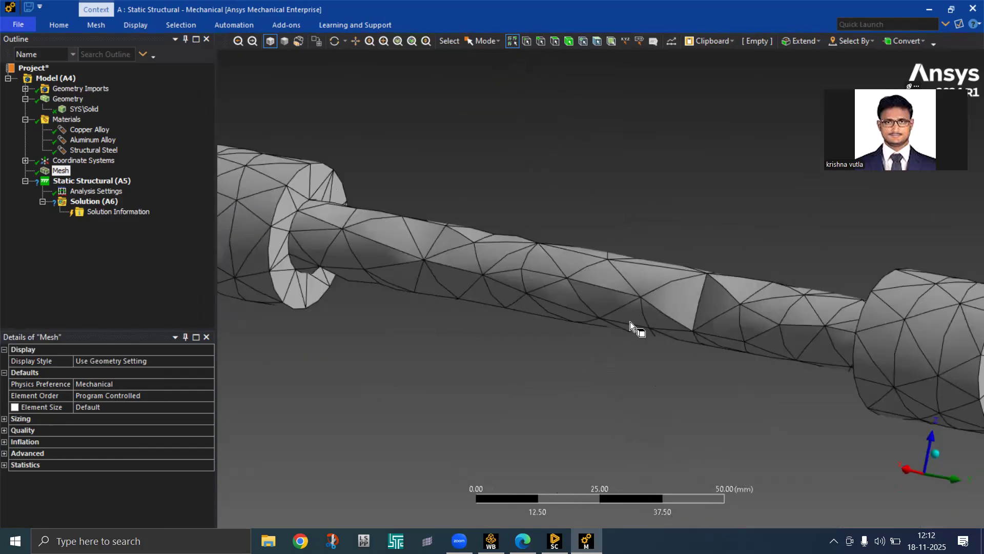
middle_drag(688, 356, 512, 395)
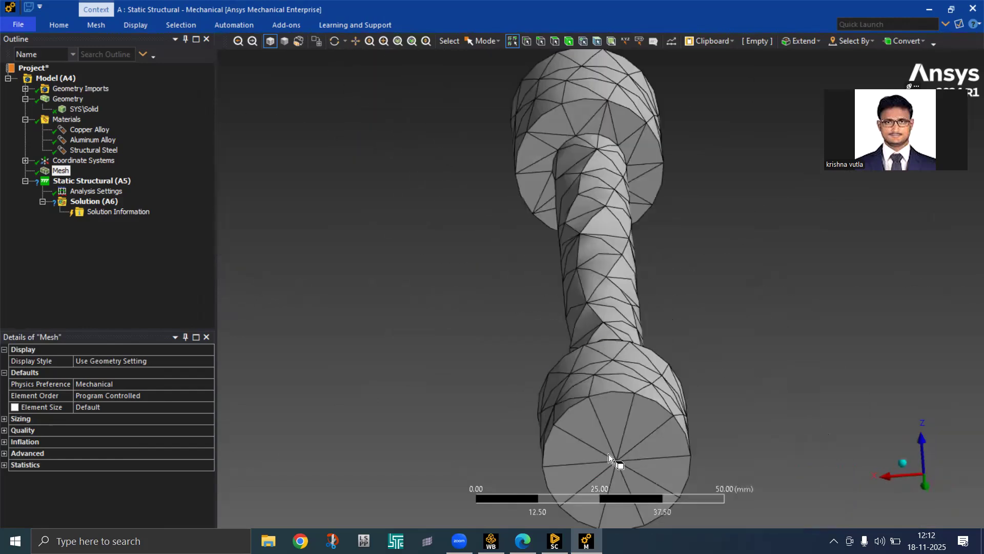
click(909, 472)
right_click(709, 408)
click(642, 364)
scroll(642, 364, up, 2)
scroll(644, 364, down, 3)
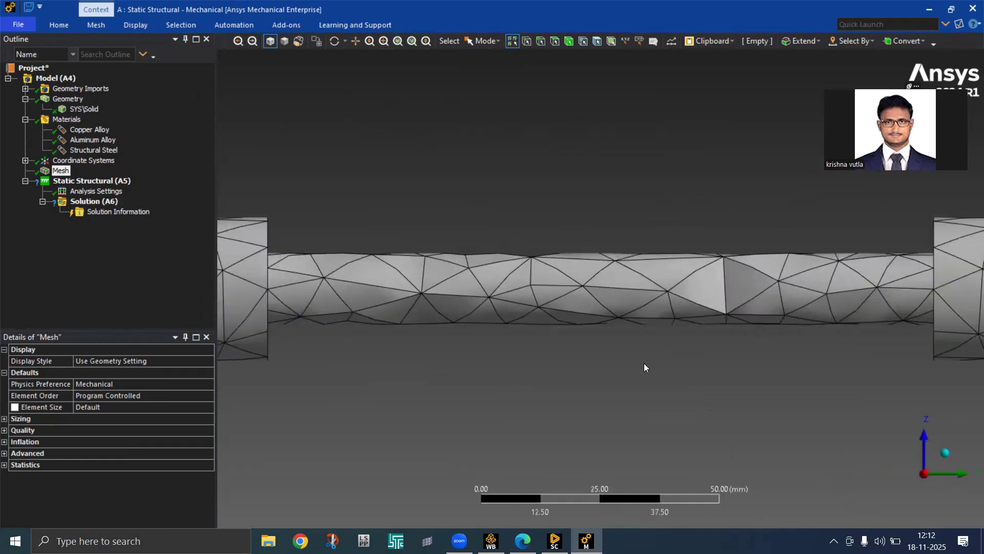
click(58, 25)
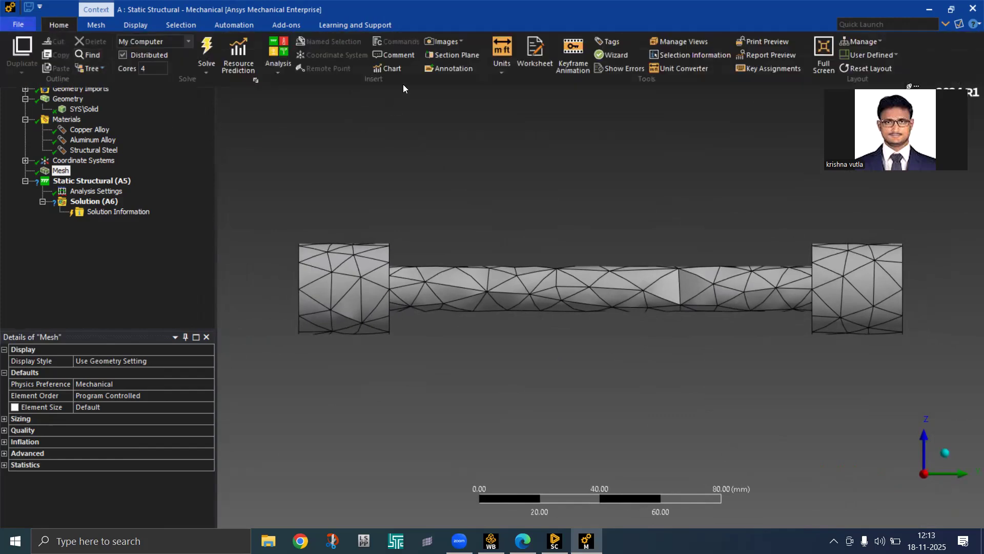
Slice the meshed shaft with Section Plane1 and show whole elements along the cut
click(451, 55)
drag(260, 290, 937, 294)
middle_drag(817, 318, 766, 350)
scroll(765, 328, up, 5)
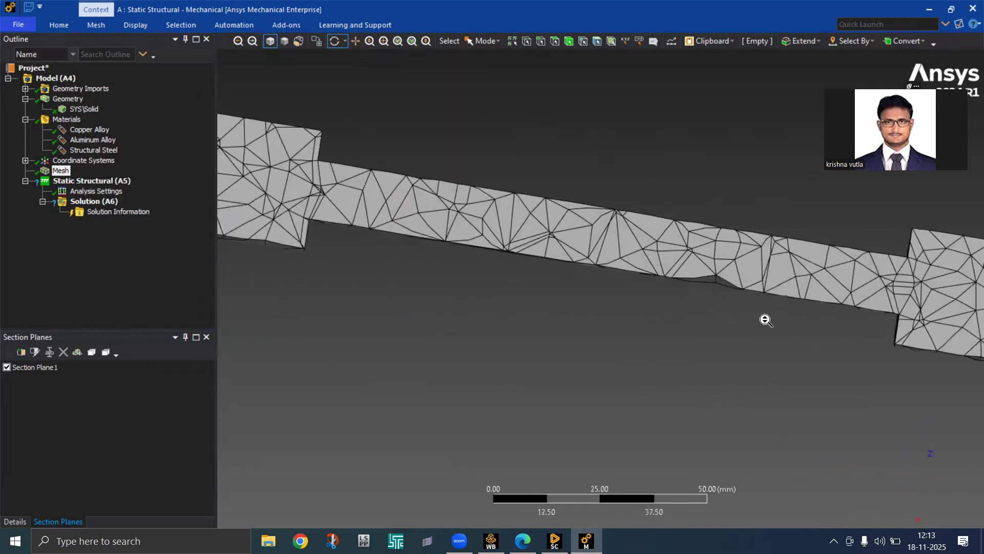
middle_drag(681, 345, 661, 332)
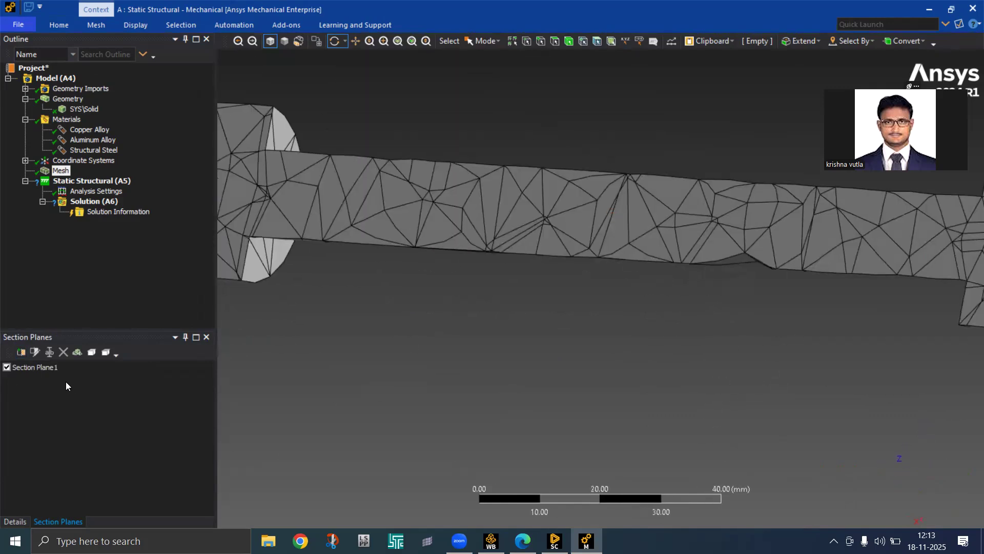
click(80, 356)
middle_drag(617, 334, 760, 226)
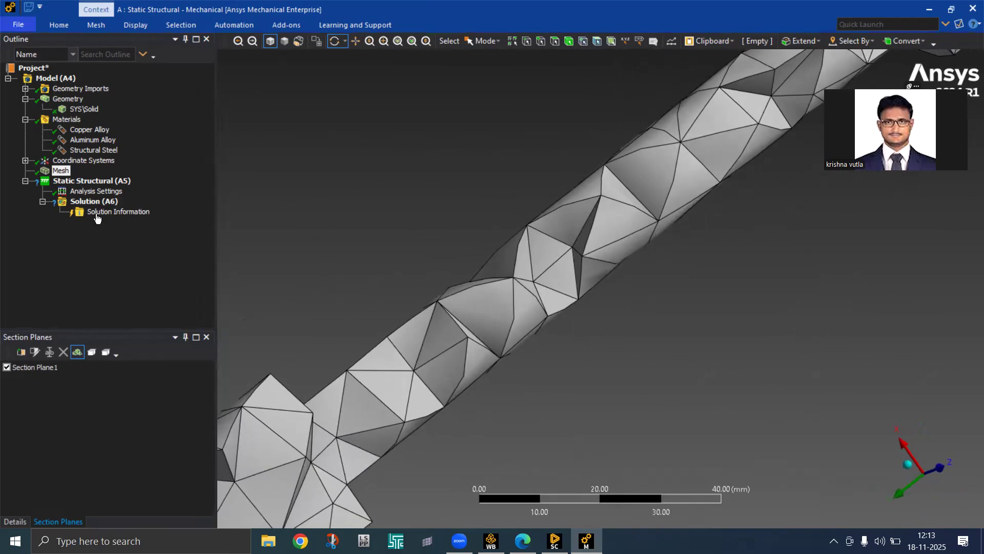
click(15, 523)
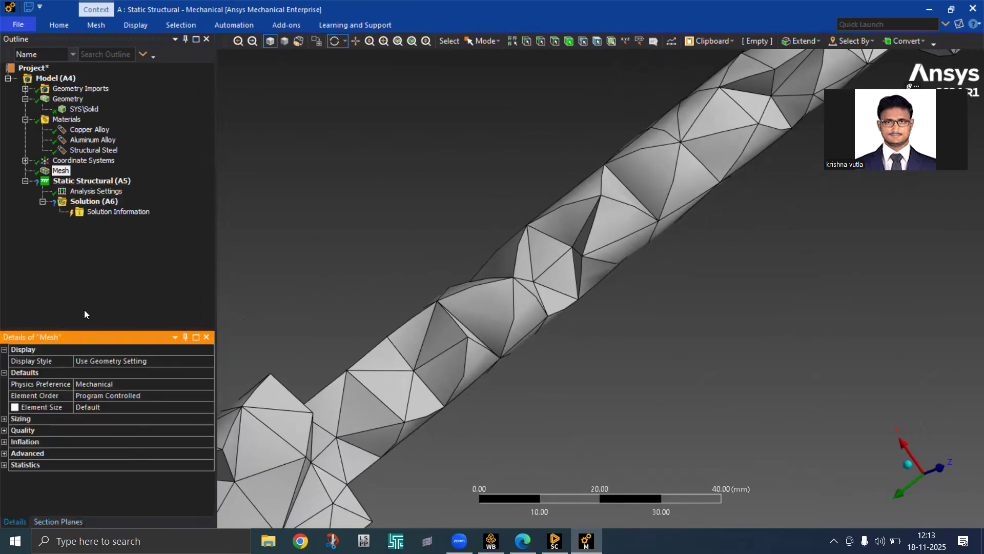
Set the mesh element size to 3 mm and regenerate the mesh
click(64, 172)
click(124, 408)
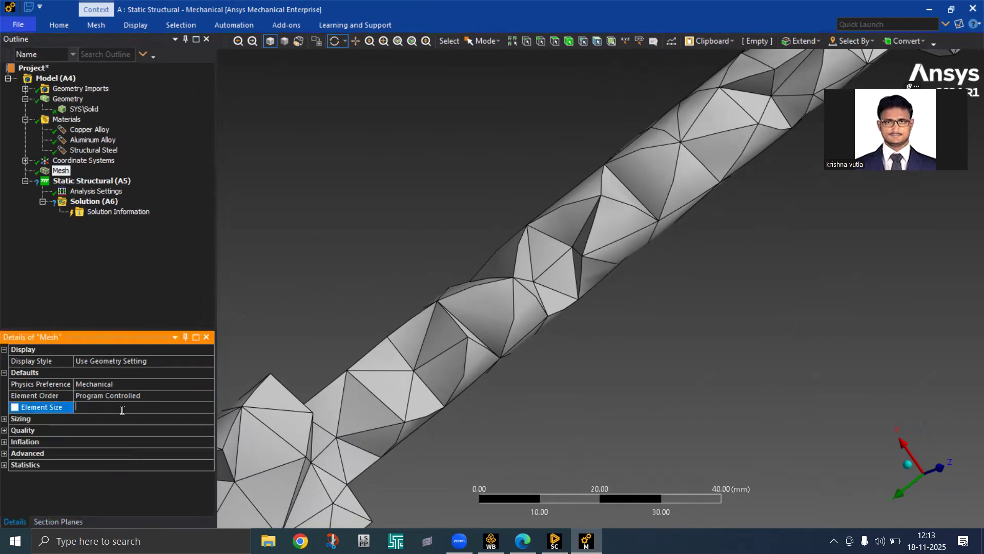
text(3)
key(Return)
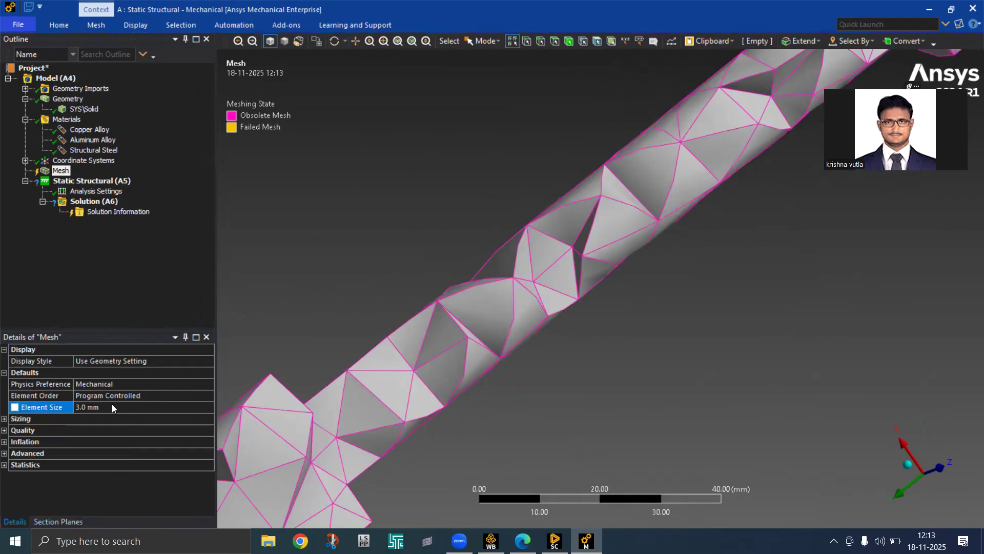
right_click(61, 174)
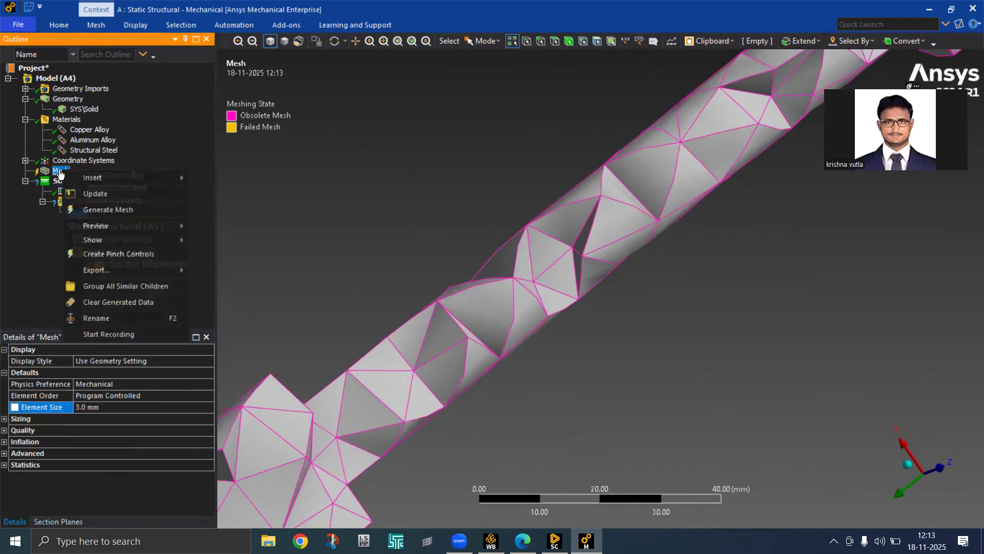
click(122, 195)
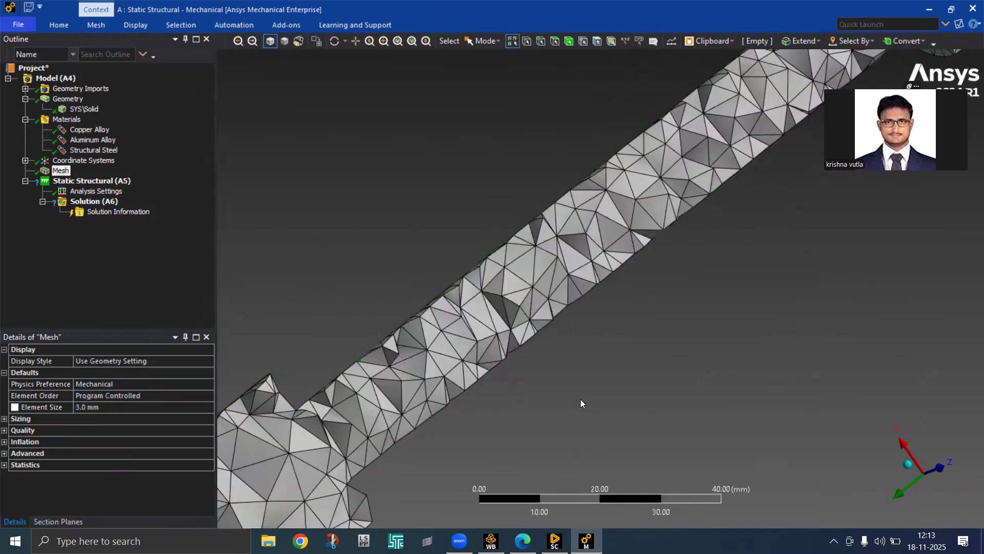
middle_drag(506, 371, 403, 209)
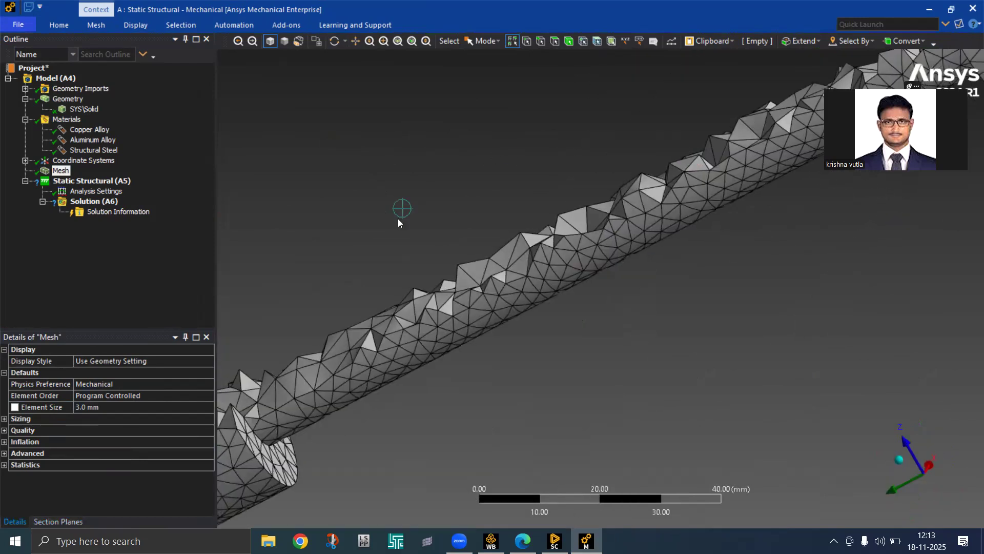
Switch off Section Plane 1 and fit the full refined mesh in view
click(58, 522)
click(7, 368)
mouse_move(599, 348)
middle_down()
mouse_move(595, 355)
mouse_move(607, 356)
mouse_move(538, 346)
middle_up()
mouse_move(573, 388)
middle_down()
mouse_move(518, 387)
mouse_move(517, 406)
middle_up()
middle_drag(587, 368, 652, 371)
scroll(660, 392, up, 10)
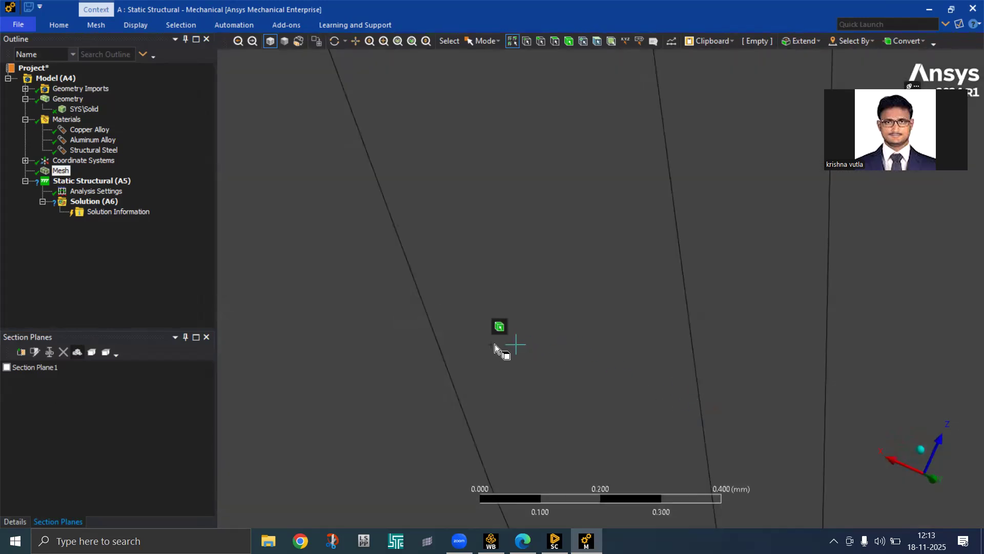
key(KP_0)
scroll(533, 288, up, 2)
mouse_move(534, 270)
middle_down()
mouse_move(587, 315)
mouse_move(747, 374)
middle_up()
mouse_move(670, 431)
middle_down()
mouse_move(649, 439)
mouse_move(467, 344)
middle_up()
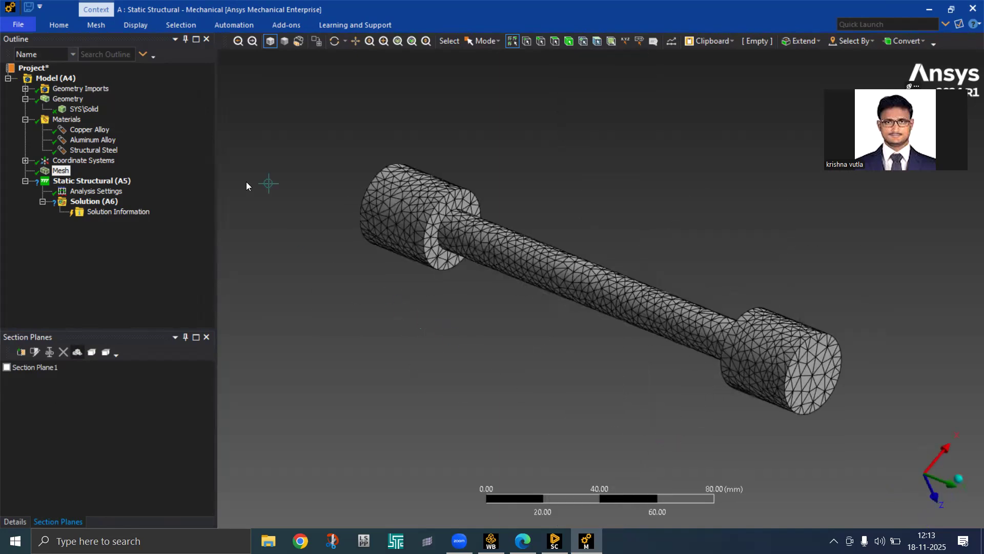
Add a Fixed Support on the upper-left end cylinder's faces
click(92, 181)
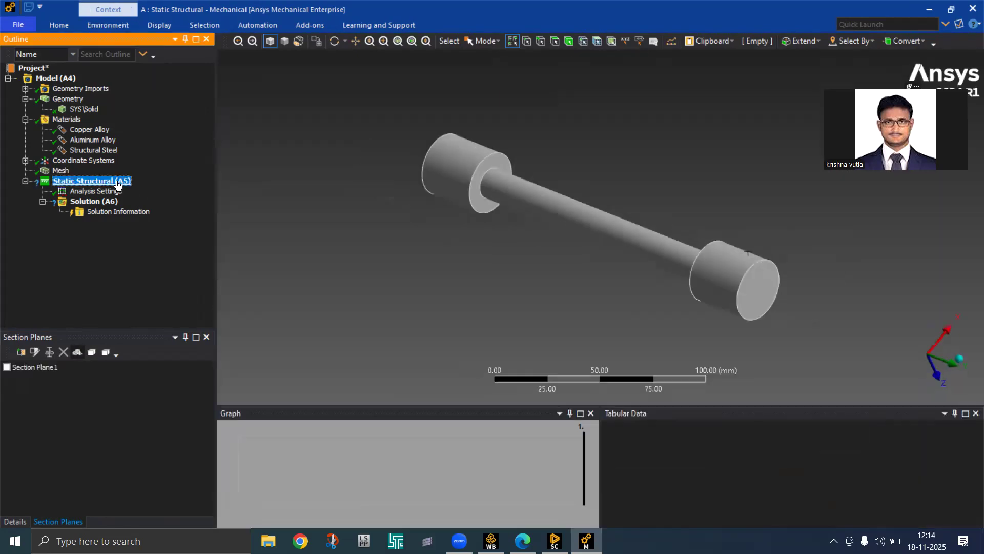
right_click(119, 185)
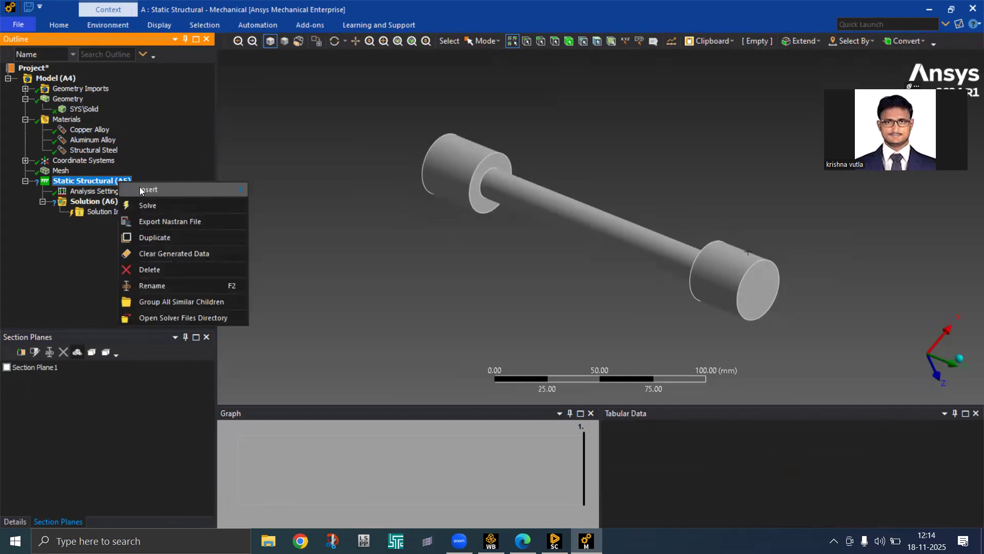
mouse_move(140, 187)
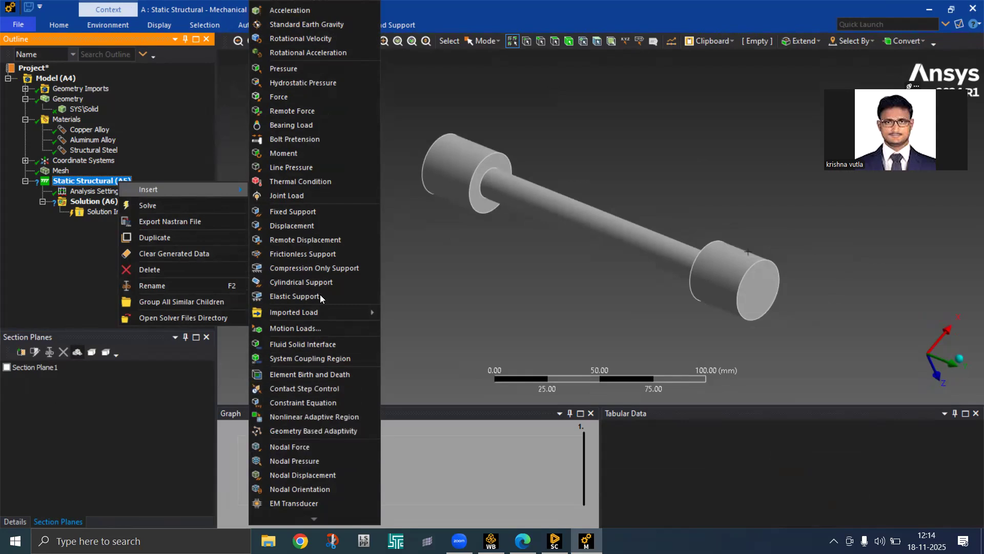
click(301, 211)
middle_drag(438, 281, 468, 147)
click(465, 140)
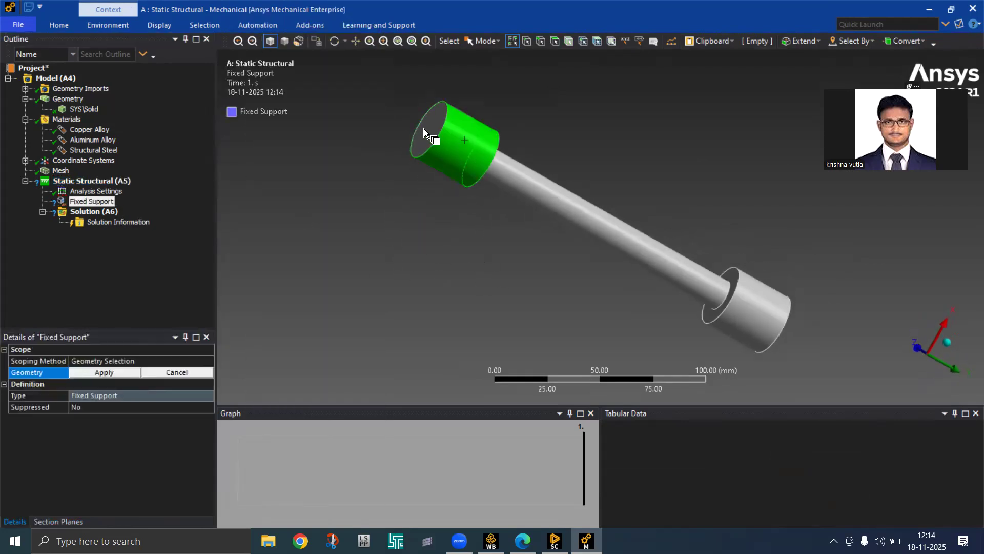
click(101, 367)
middle_drag(354, 210, 641, 339)
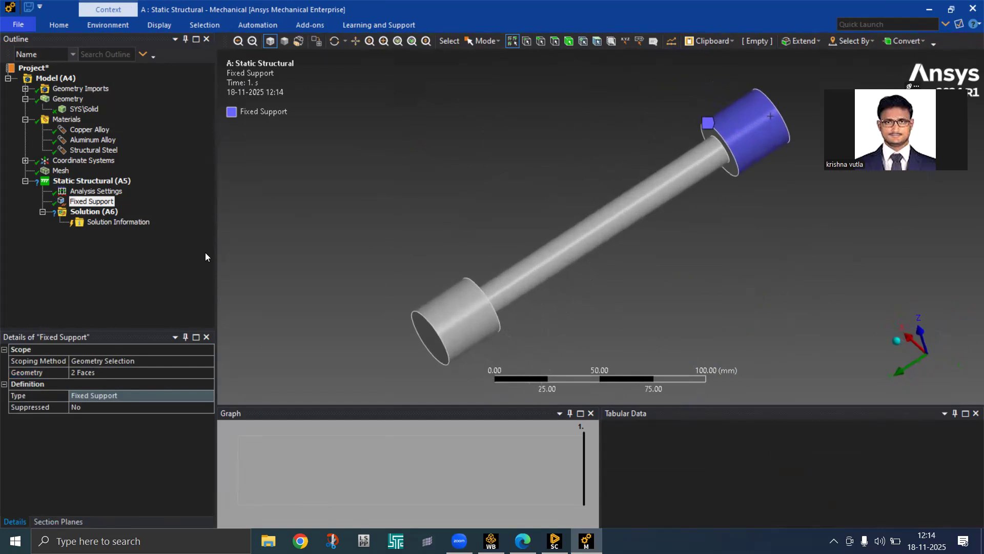
Insert a Force load and pick the lower cylinder's end and outer faces
click(101, 182)
right_click(100, 181)
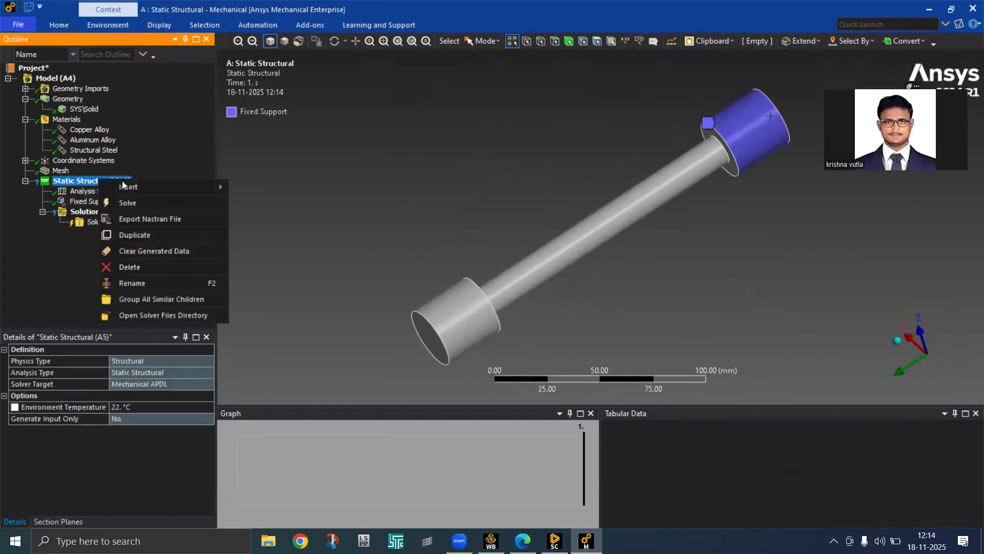
mouse_move(154, 187)
click(284, 95)
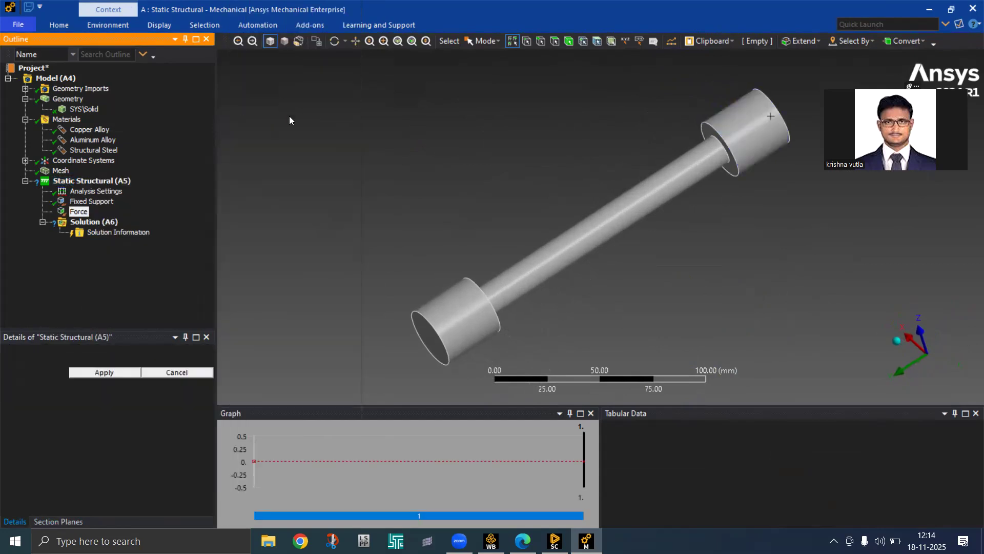
click(435, 342)
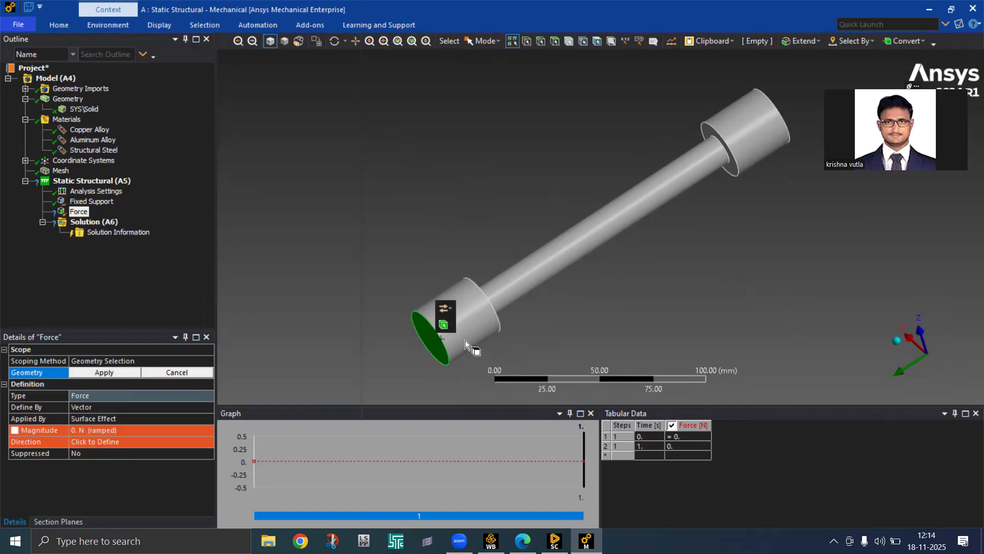
ctrl+click(464, 334)
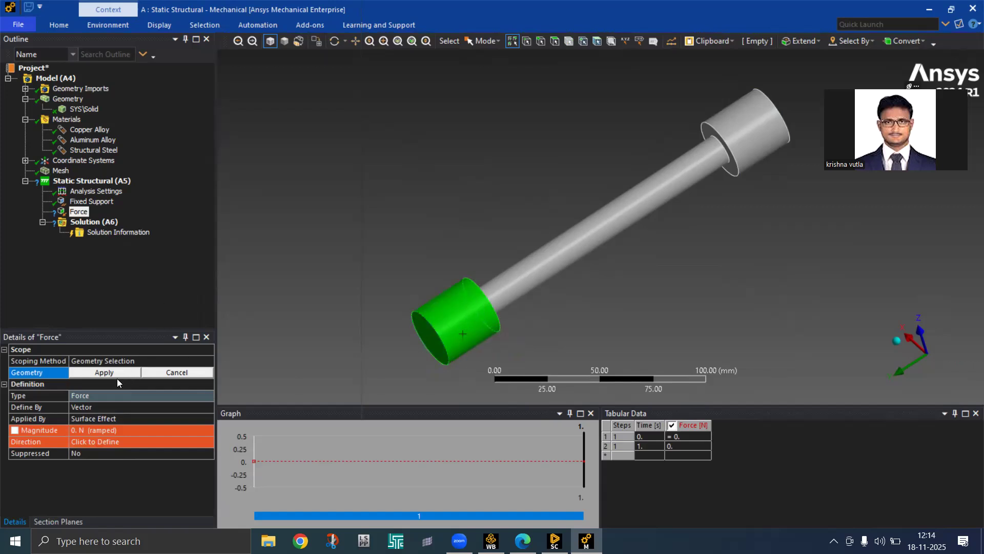